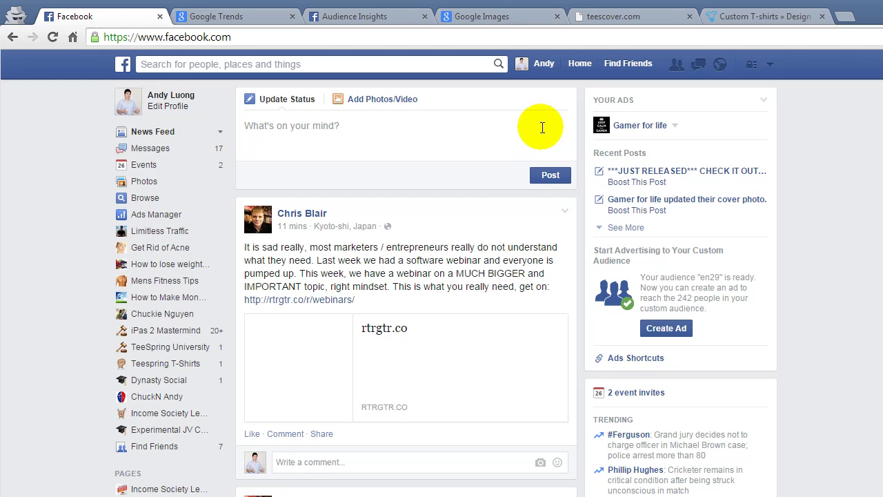
Step: Expand the Trending section of the Facebook home page to show more topics
{"action": "scroll", "coordinate": [772, 199], "scroll_direction": "down", "scroll_amount": 1}
{"action": "scroll", "coordinate": [778, 200], "scroll_direction": "down", "scroll_amount": 1}
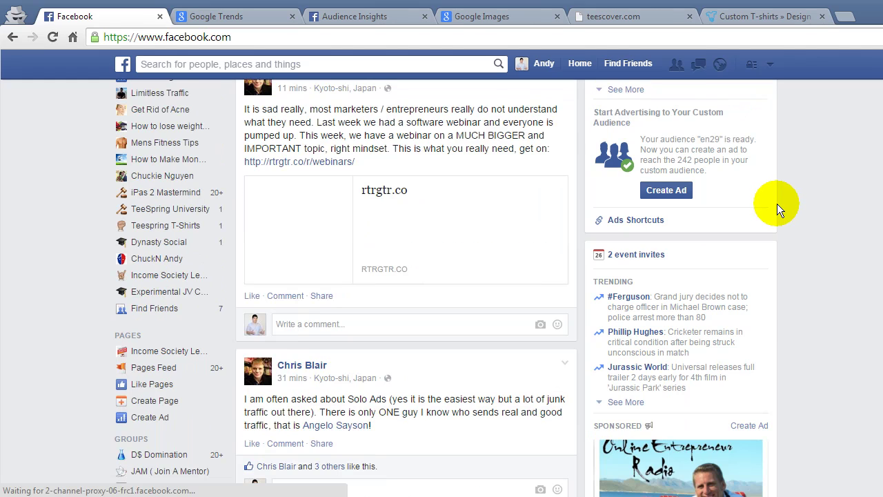
{"action": "left_click", "coordinate": [615, 279]}
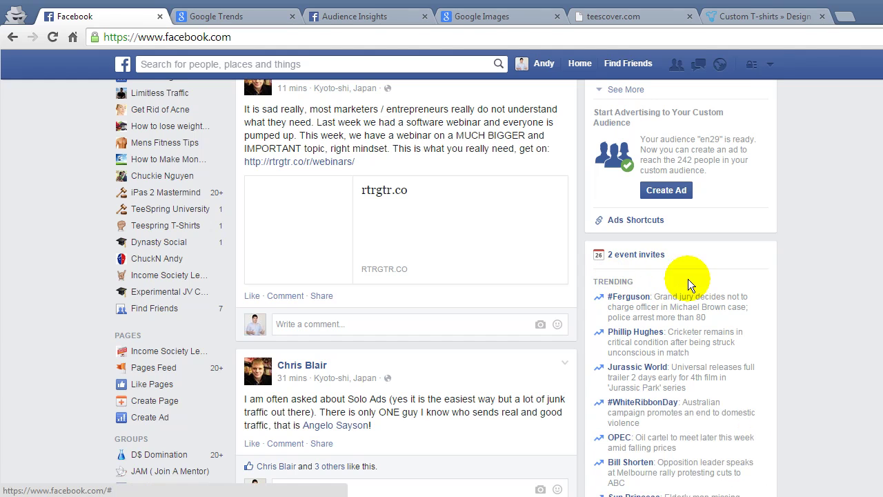
{"action": "scroll", "coordinate": [785, 274], "scroll_direction": "down", "scroll_amount": 2}
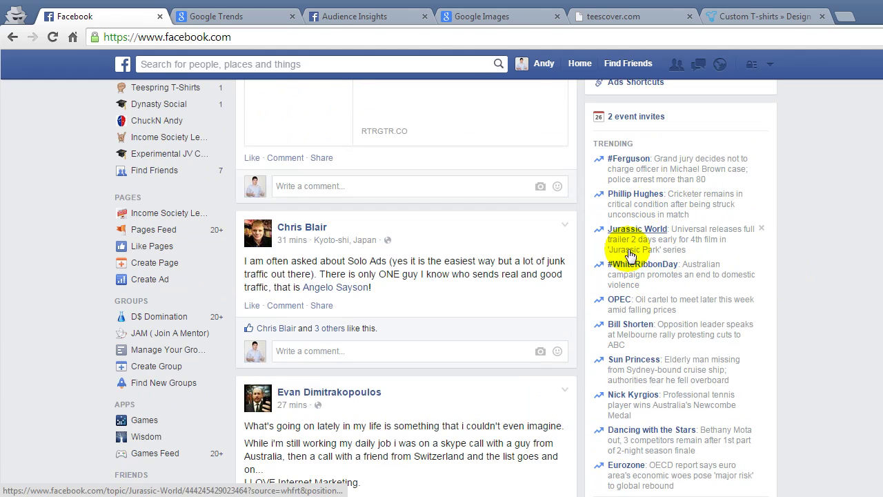
{"action": "scroll", "coordinate": [790, 200], "scroll_direction": "down", "scroll_amount": 1}
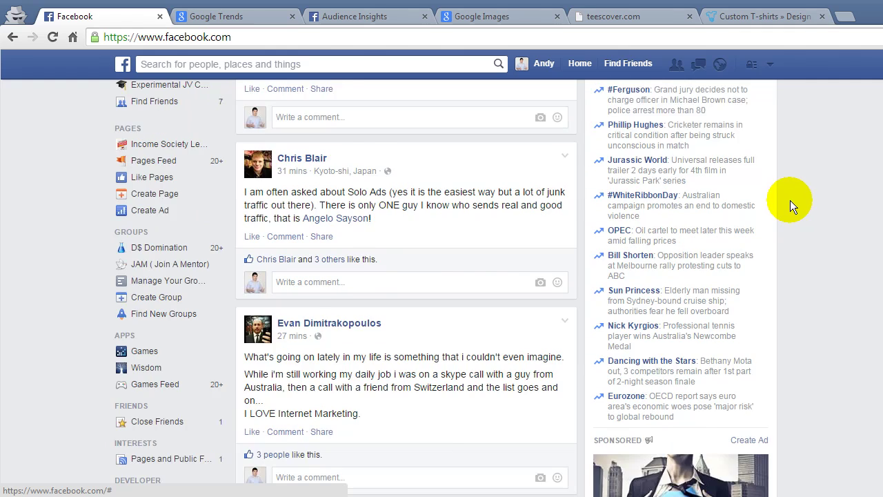
Step: Preview the Jurassic World and #WhiteRibbonDay stories and look over the other topics in the Trending list
{"action": "scroll", "coordinate": [789, 200], "scroll_direction": "up", "scroll_amount": 1}
{"action": "mouse_move", "coordinate": [634, 236]}
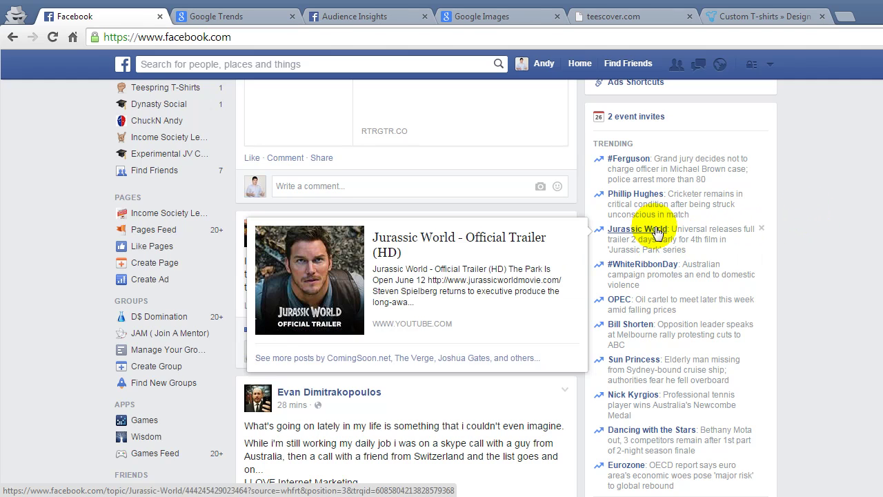
{"action": "left_click", "coordinate": [807, 229]}
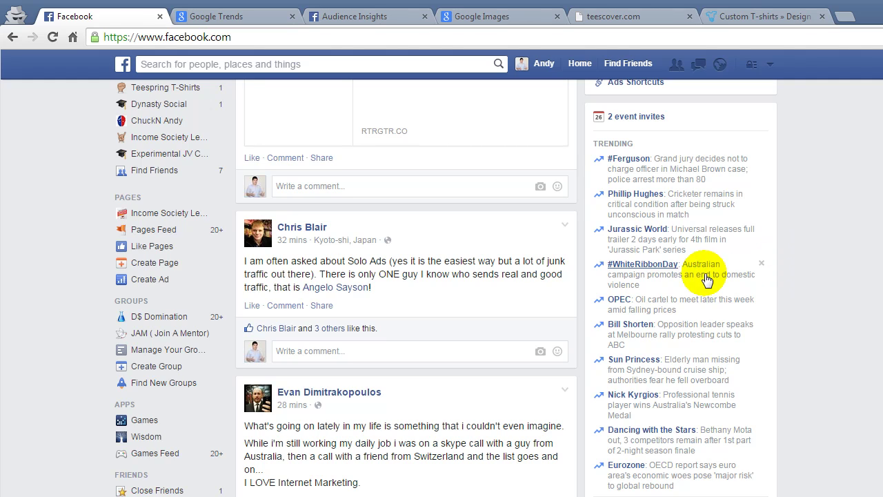
{"action": "mouse_move", "coordinate": [679, 287]}
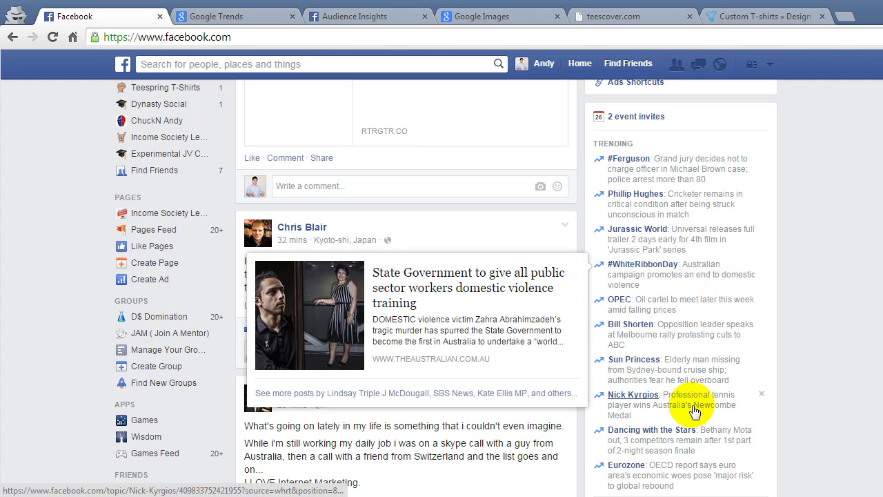
{"action": "scroll", "coordinate": [797, 379], "scroll_direction": "down", "scroll_amount": 1}
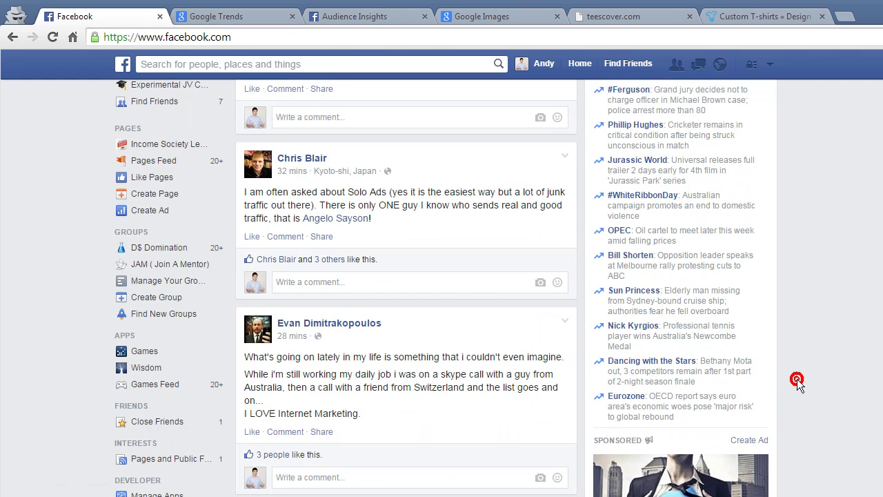
{"action": "scroll", "coordinate": [787, 353], "scroll_direction": "up", "scroll_amount": 1}
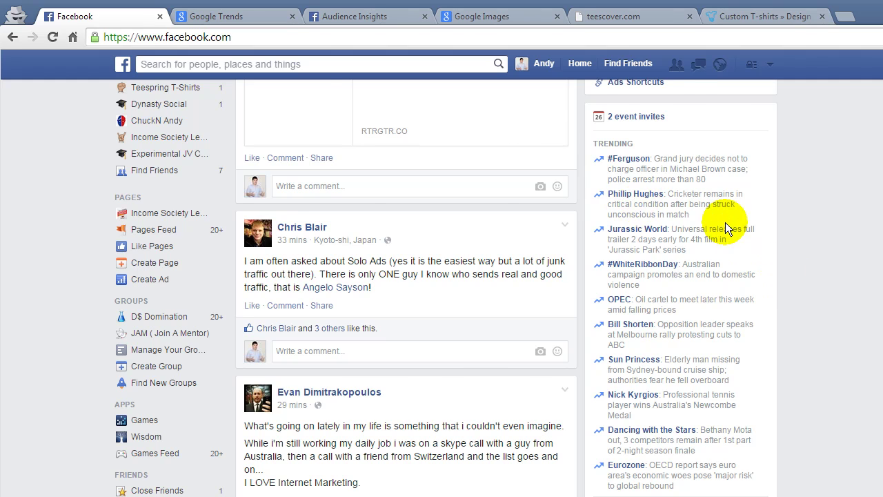
{"action": "scroll", "coordinate": [683, 220], "scroll_direction": "down", "scroll_amount": 1}
{"action": "scroll", "coordinate": [671, 219], "scroll_direction": "up", "scroll_amount": 1}
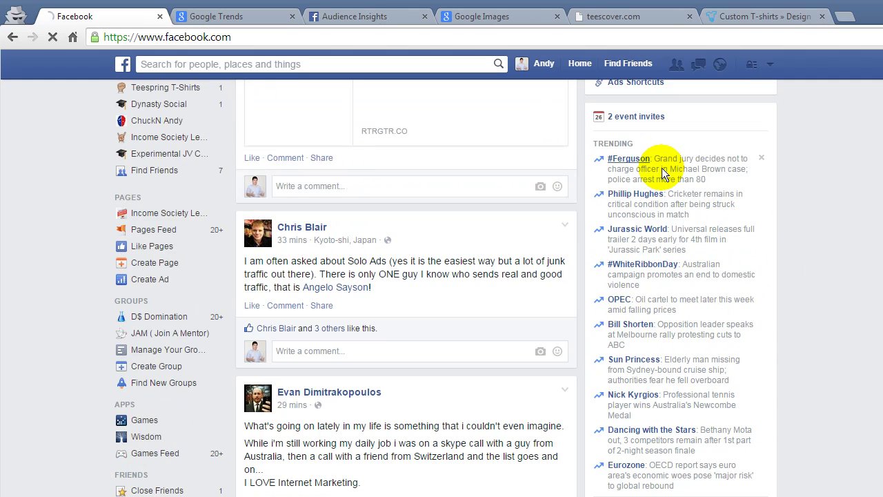
Step: Open the Jurassic World trending topic and look through its posts and their engagement, returning to the start of the feed
{"action": "left_click", "coordinate": [645, 234]}
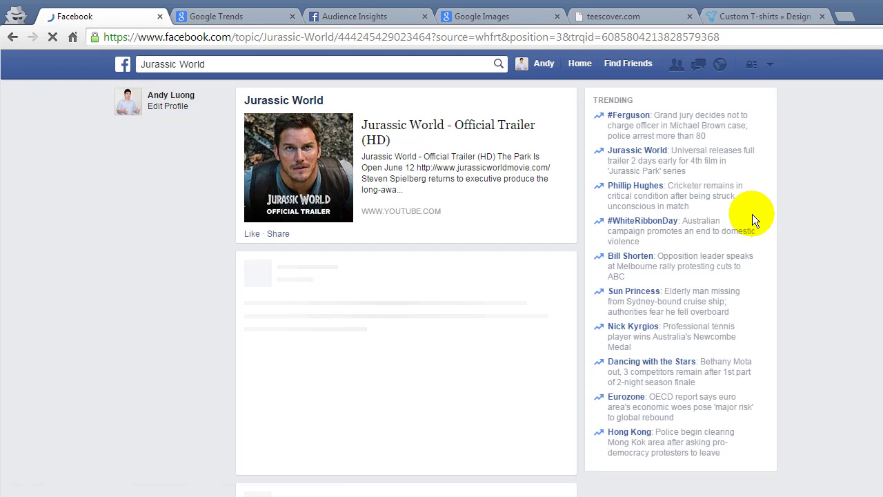
{"action": "scroll", "coordinate": [371, 205], "scroll_direction": "down", "scroll_amount": 2}
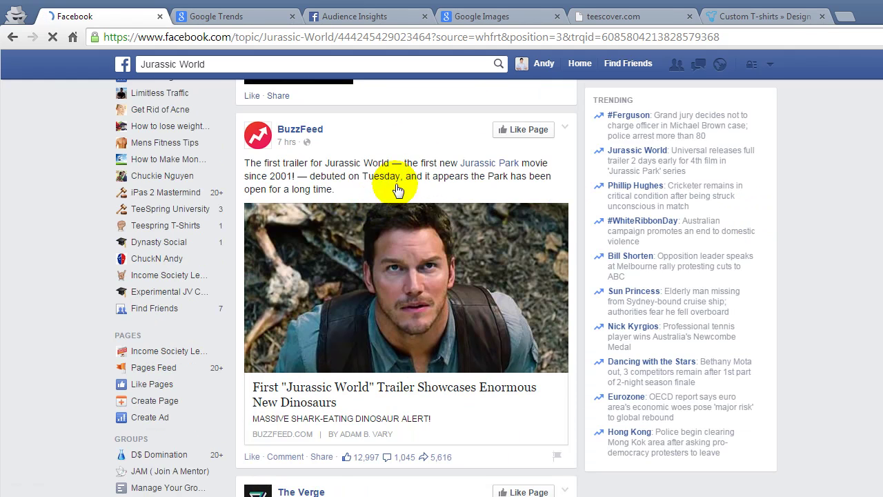
{"action": "scroll", "coordinate": [393, 187], "scroll_direction": "down", "scroll_amount": 4}
{"action": "scroll", "coordinate": [345, 215], "scroll_direction": "down", "scroll_amount": 3}
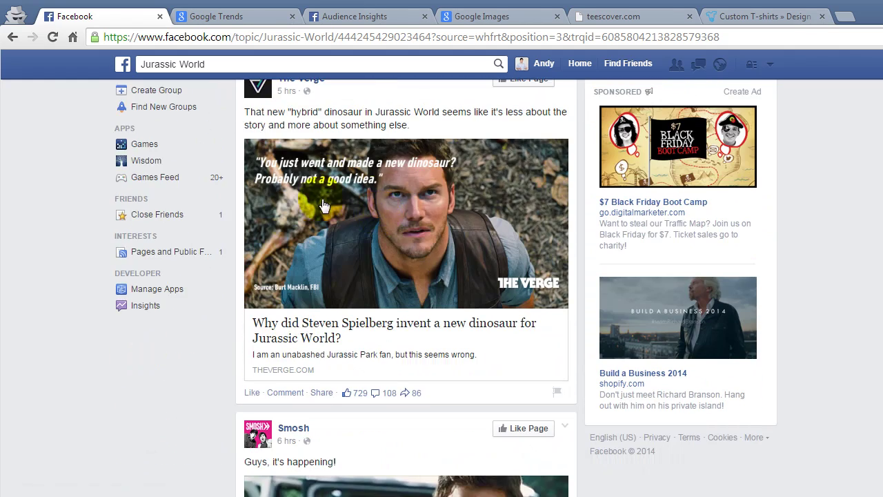
{"action": "scroll", "coordinate": [336, 213], "scroll_direction": "down", "scroll_amount": 3}
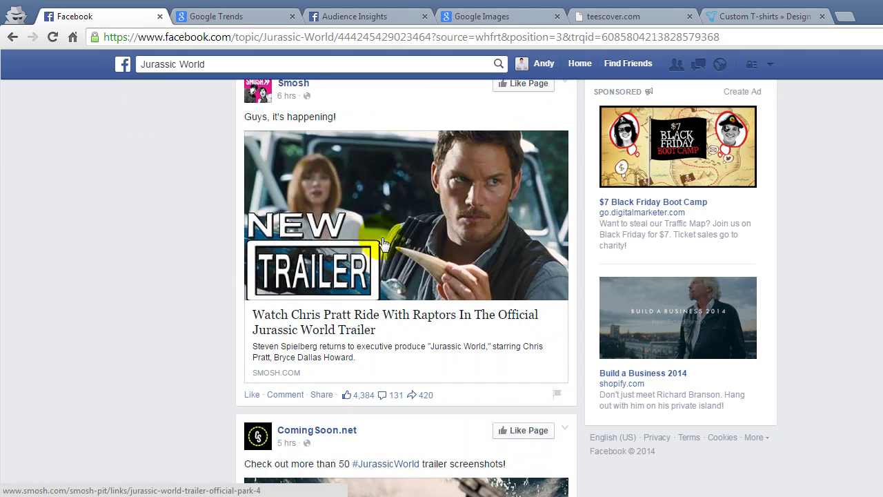
{"action": "scroll", "coordinate": [386, 224], "scroll_direction": "down", "scroll_amount": 5}
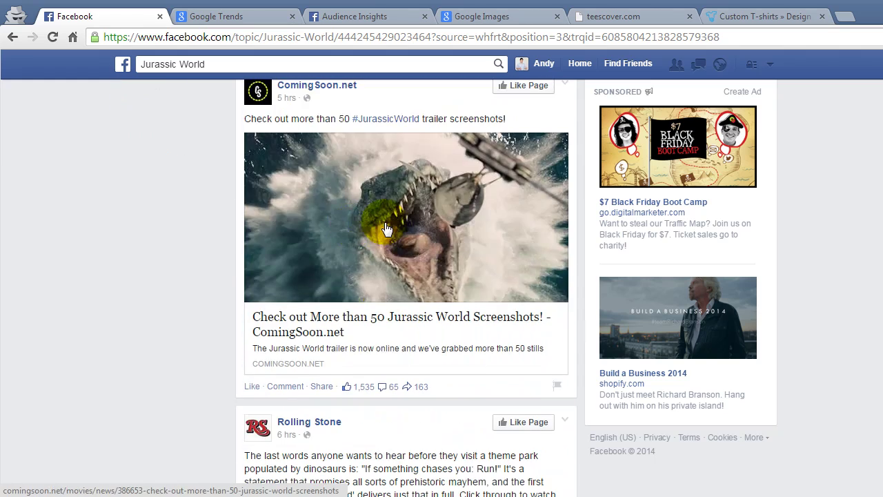
{"action": "scroll", "coordinate": [385, 224], "scroll_direction": "down", "scroll_amount": 3}
{"action": "scroll", "coordinate": [388, 220], "scroll_direction": "down", "scroll_amount": 1}
{"action": "scroll", "coordinate": [399, 243], "scroll_direction": "up", "scroll_amount": 10}
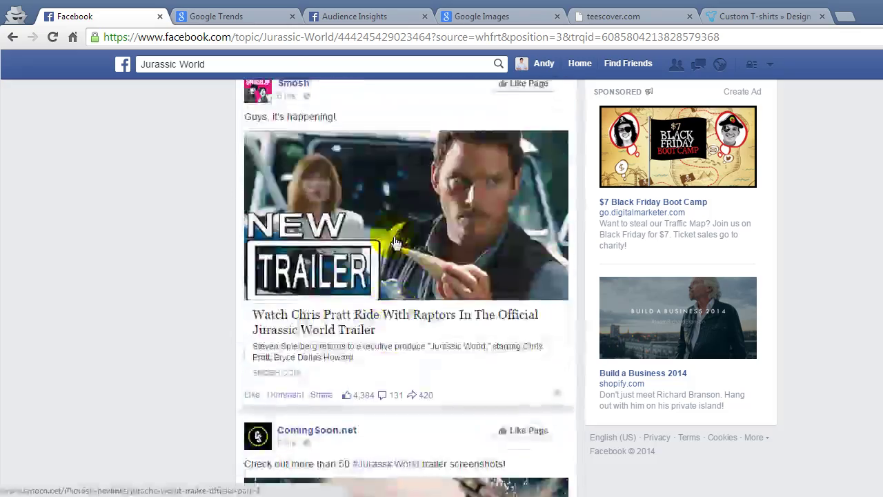
{"action": "scroll", "coordinate": [398, 244], "scroll_direction": "up", "scroll_amount": 5}
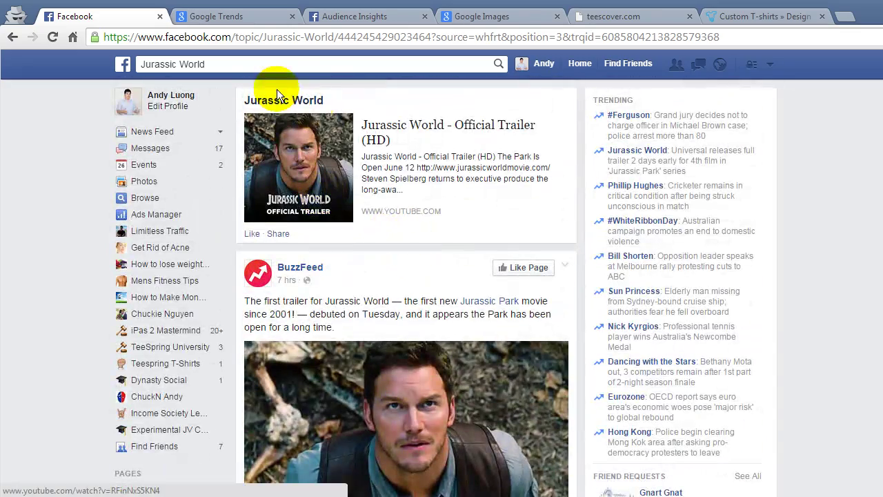
Step: Switch to Google Trends and set the region to United States
{"action": "left_click", "coordinate": [235, 14]}
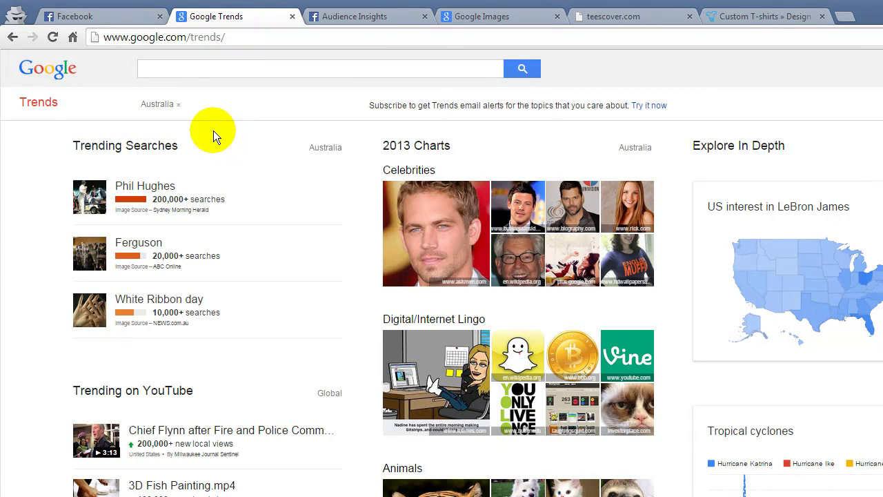
{"action": "left_click", "coordinate": [180, 110]}
{"action": "left_click", "coordinate": [182, 110]}
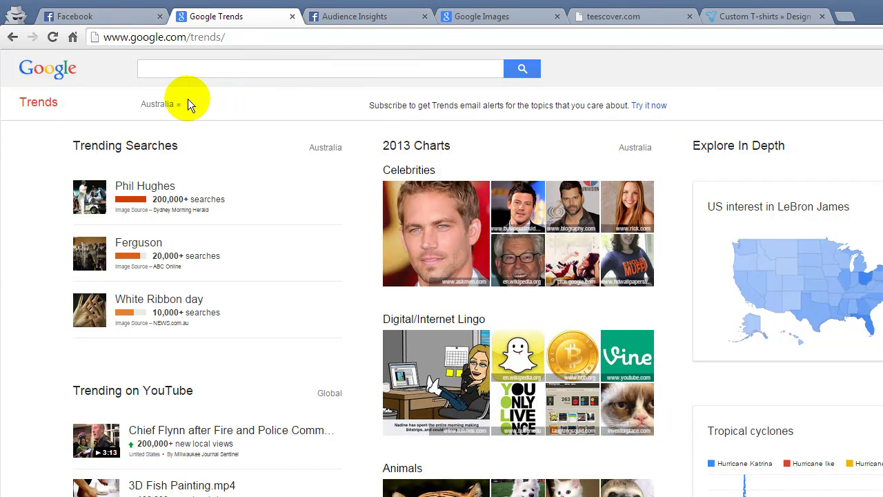
{"action": "left_click", "coordinate": [178, 106]}
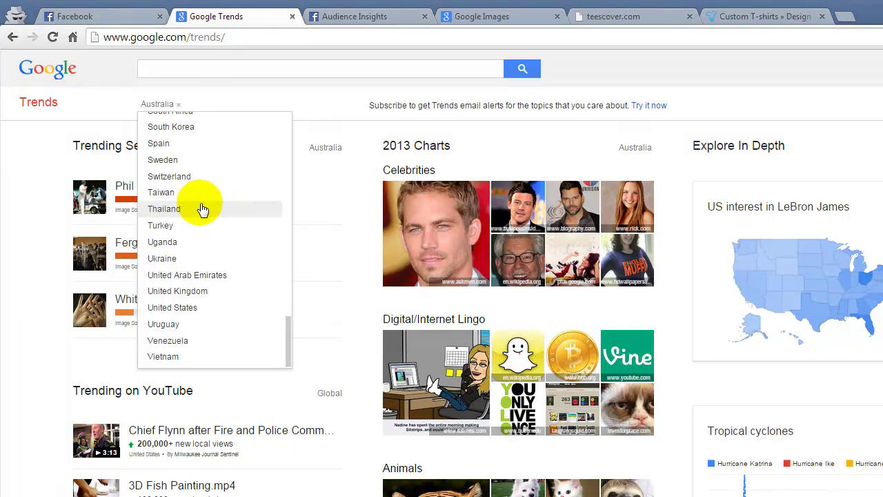
{"action": "left_click", "coordinate": [172, 308]}
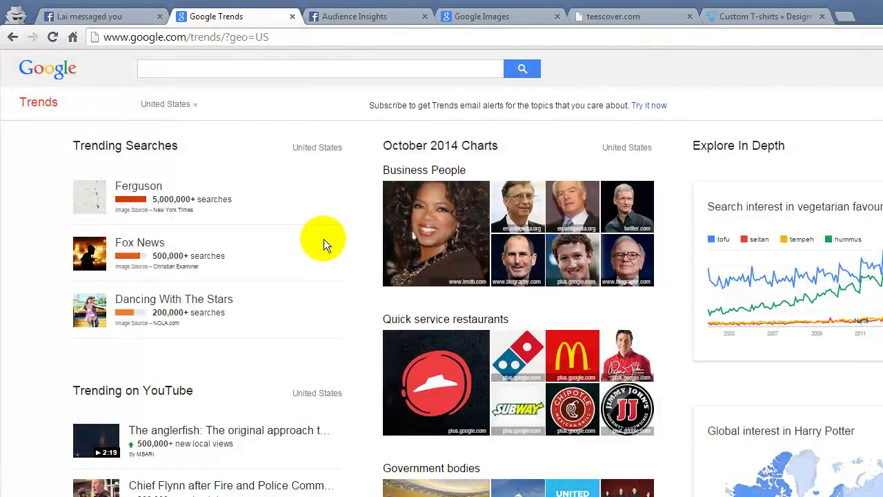
Step: Open the full Trending Searches list for the United States
{"action": "scroll", "coordinate": [323, 239], "scroll_direction": "down", "scroll_amount": 2}
{"action": "scroll", "coordinate": [323, 239], "scroll_direction": "up", "scroll_amount": 2}
{"action": "left_click", "coordinate": [151, 147]}
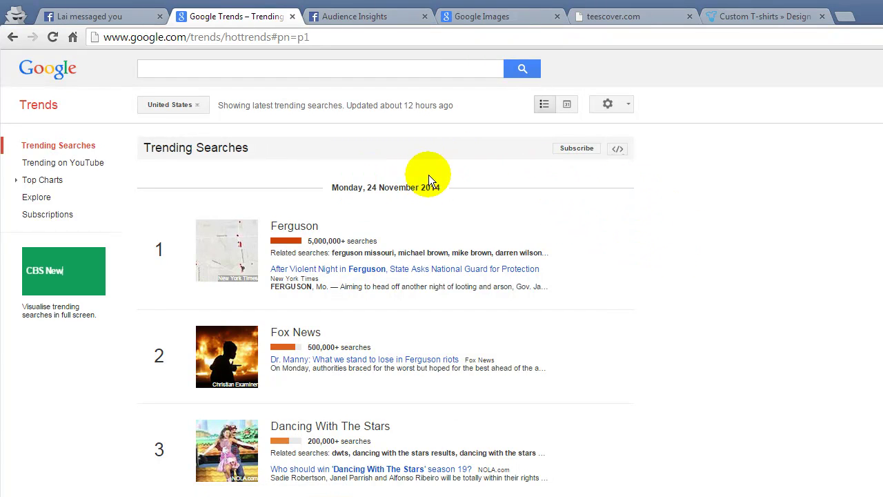
Step: Look through the trending searches for Monday, 24 November 2014, examining topics, search volumes and related stories for niche ideas
{"action": "scroll", "coordinate": [428, 175], "scroll_direction": "down", "scroll_amount": 1}
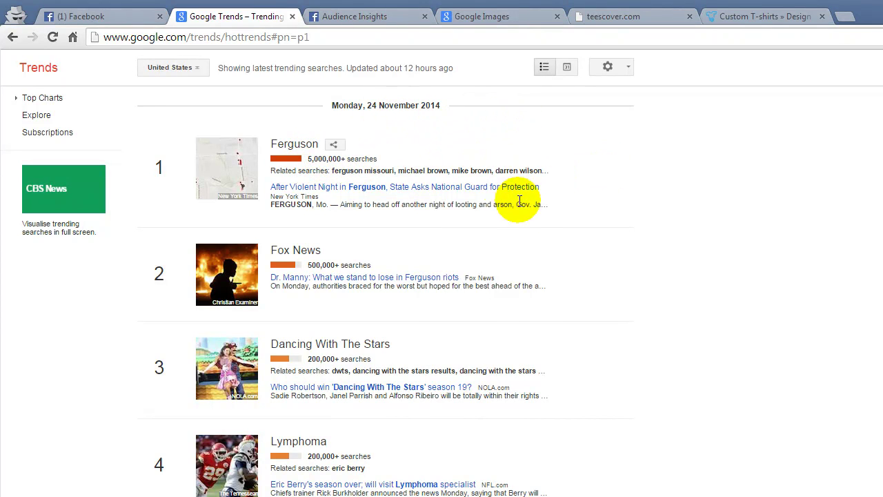
{"action": "scroll", "coordinate": [469, 194], "scroll_direction": "down", "scroll_amount": 2}
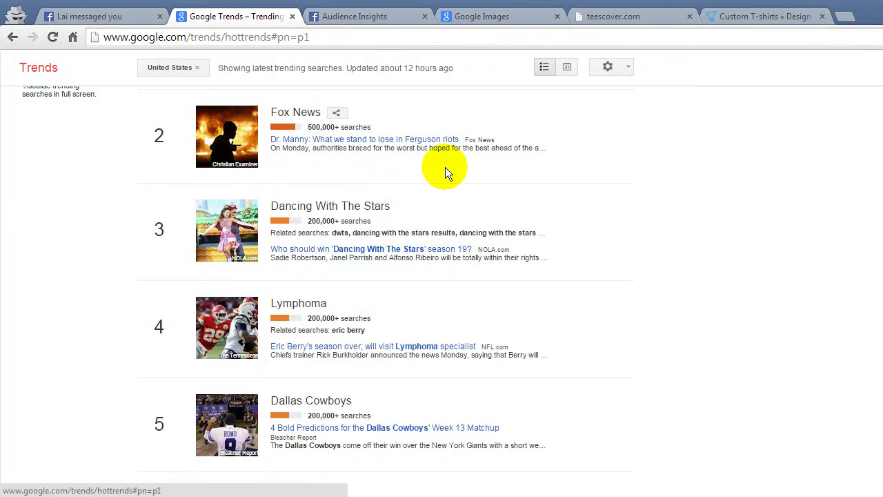
{"action": "scroll", "coordinate": [445, 167], "scroll_direction": "down", "scroll_amount": 1}
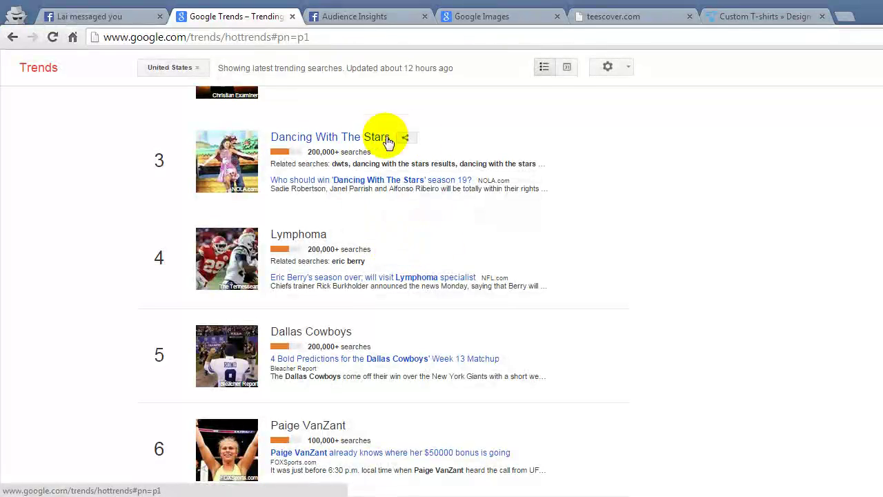
{"action": "scroll", "coordinate": [524, 165], "scroll_direction": "down", "scroll_amount": 1}
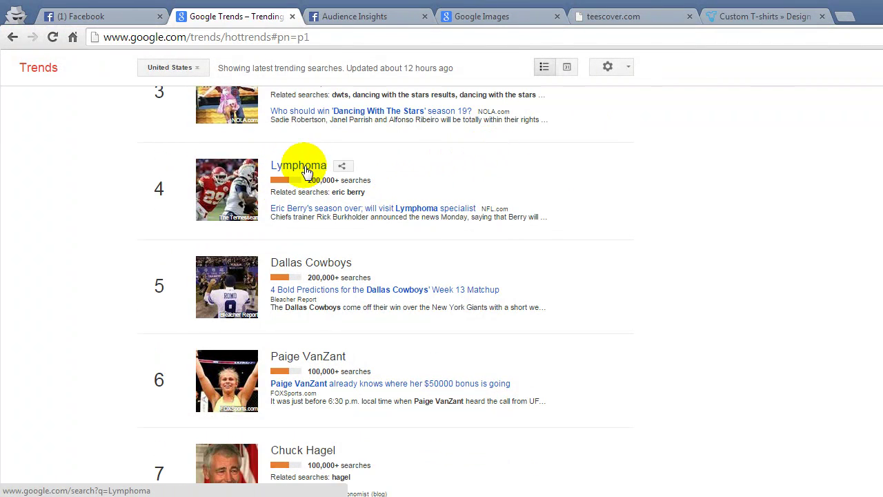
{"action": "scroll", "coordinate": [600, 169], "scroll_direction": "down", "scroll_amount": 1}
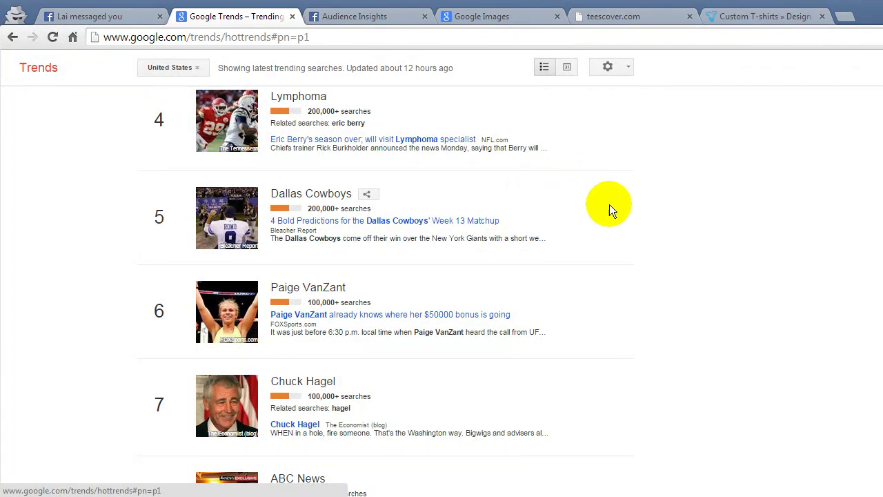
{"action": "scroll", "coordinate": [506, 182], "scroll_direction": "down", "scroll_amount": 2}
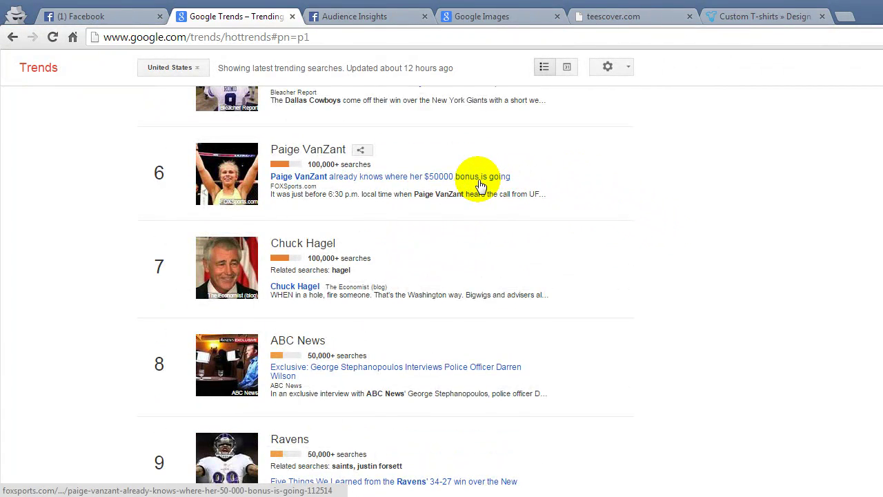
{"action": "scroll", "coordinate": [364, 173], "scroll_direction": "down", "scroll_amount": 3}
{"action": "scroll", "coordinate": [344, 257], "scroll_direction": "down", "scroll_amount": 2}
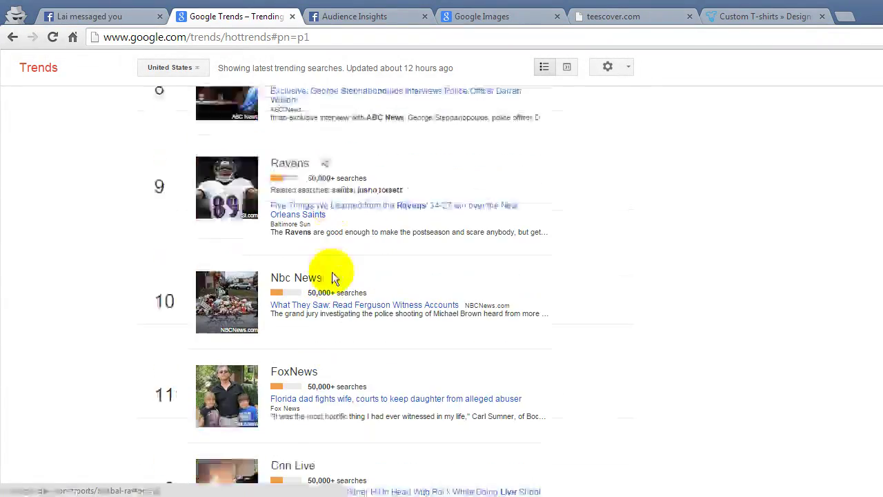
{"action": "scroll", "coordinate": [452, 272], "scroll_direction": "down", "scroll_amount": 2}
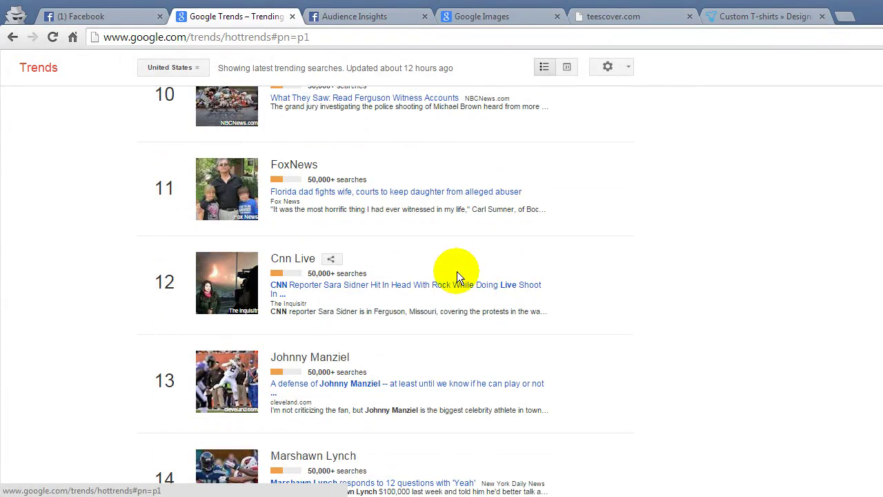
{"action": "scroll", "coordinate": [456, 271], "scroll_direction": "down", "scroll_amount": 5}
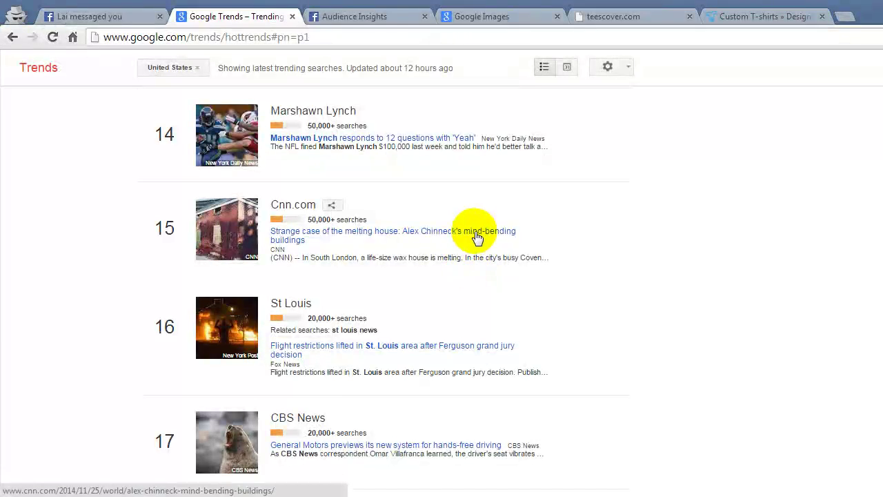
{"action": "scroll", "coordinate": [481, 234], "scroll_direction": "down", "scroll_amount": 1}
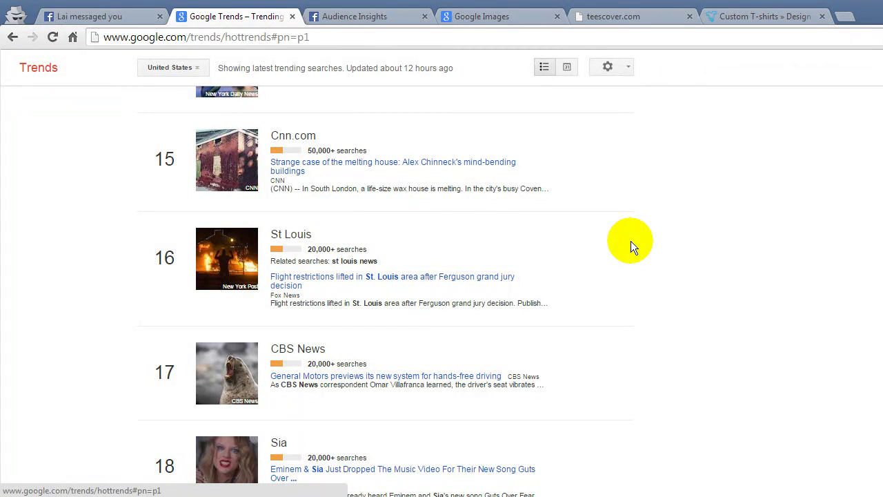
{"action": "scroll", "coordinate": [631, 241], "scroll_direction": "down", "scroll_amount": 1}
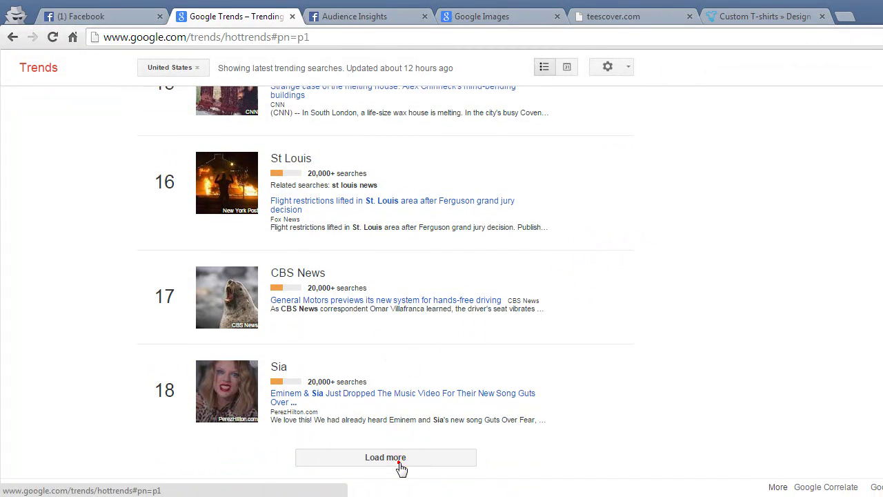
Step: Load more trending searches and look through the topics for Sunday, 23 November 2014
{"action": "left_click", "coordinate": [399, 458]}
{"action": "scroll", "coordinate": [483, 303], "scroll_direction": "down", "scroll_amount": 2}
{"action": "scroll", "coordinate": [450, 304], "scroll_direction": "down", "scroll_amount": 1}
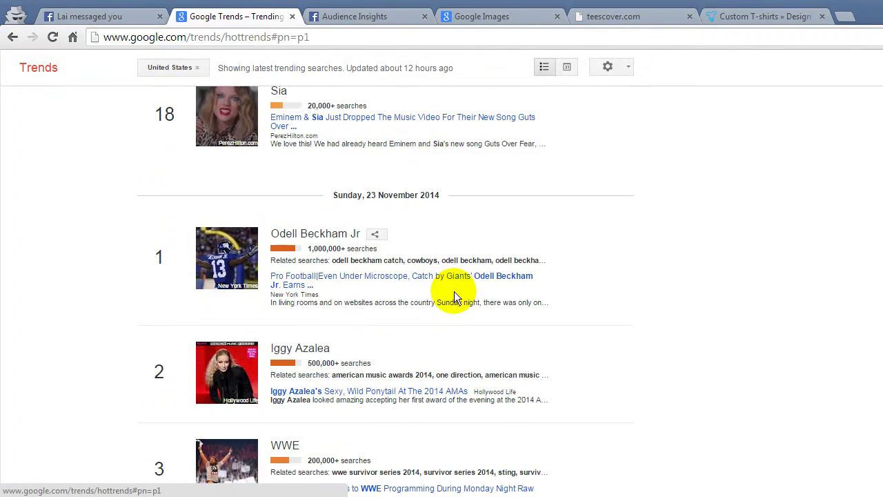
{"action": "scroll", "coordinate": [408, 221], "scroll_direction": "down", "scroll_amount": 2}
{"action": "scroll", "coordinate": [469, 241], "scroll_direction": "down", "scroll_amount": 4}
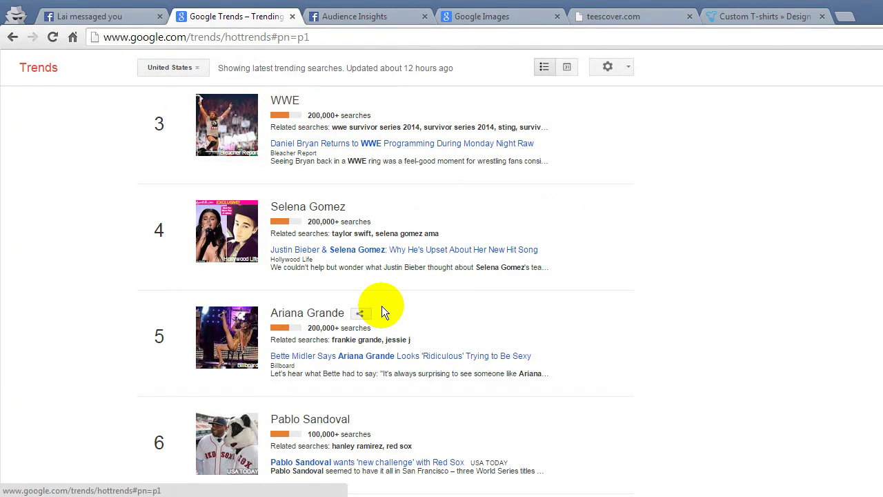
Step: Continue down Sunday's trending searches from WWE to the lower-ranked topics, examining search volumes and related stories
{"action": "scroll", "coordinate": [380, 306], "scroll_direction": "down", "scroll_amount": 2}
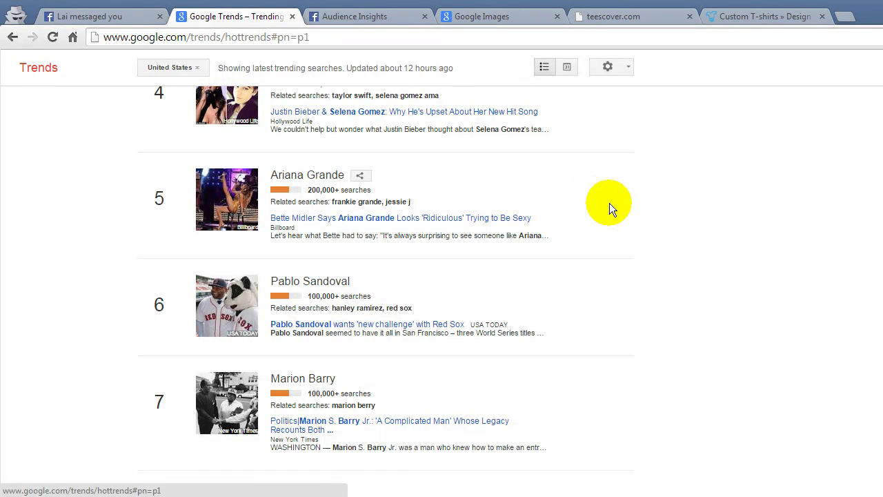
{"action": "scroll", "coordinate": [552, 210], "scroll_direction": "down", "scroll_amount": 4}
{"action": "scroll", "coordinate": [384, 254], "scroll_direction": "down", "scroll_amount": 2}
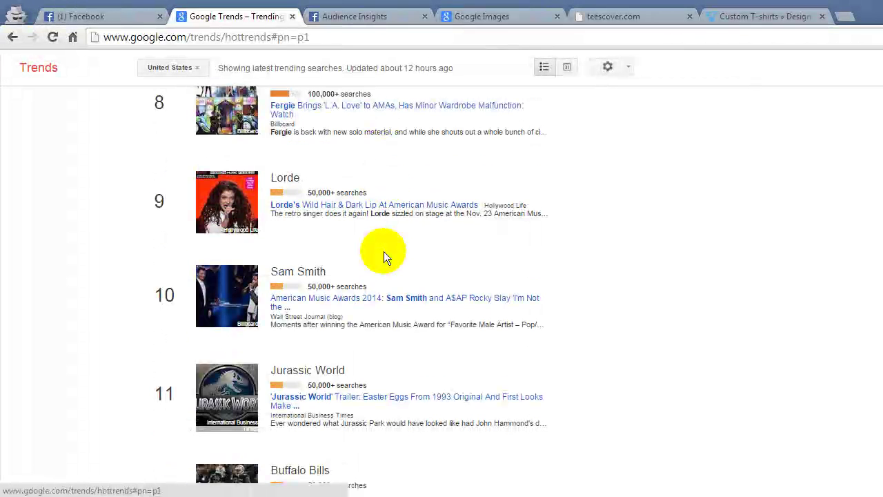
{"action": "scroll", "coordinate": [567, 207], "scroll_direction": "down", "scroll_amount": 2}
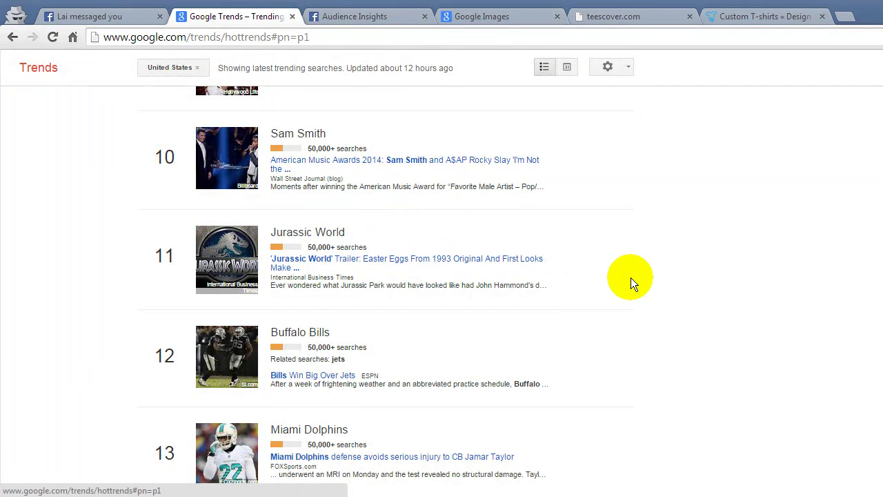
{"action": "scroll", "coordinate": [631, 277], "scroll_direction": "down", "scroll_amount": 4}
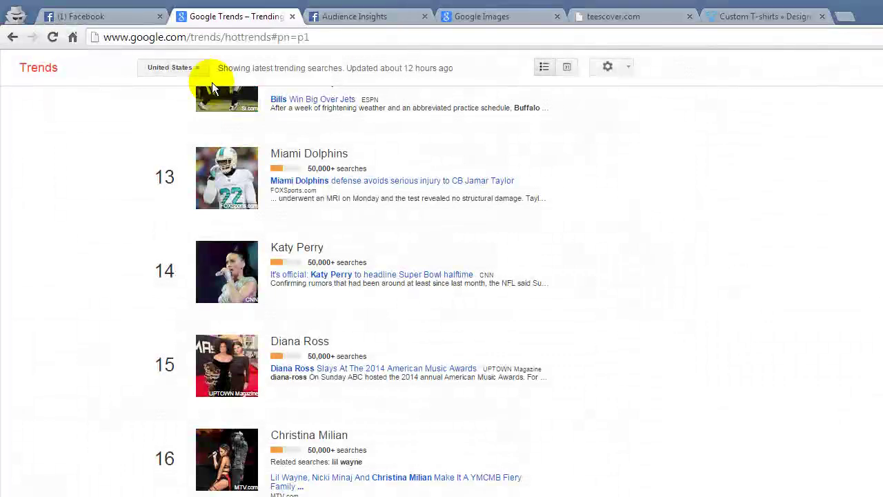
Step: Switch to Facebook, dismiss the open chat, and search for "interests" to open the Interests pages results
{"action": "left_click", "coordinate": [113, 14]}
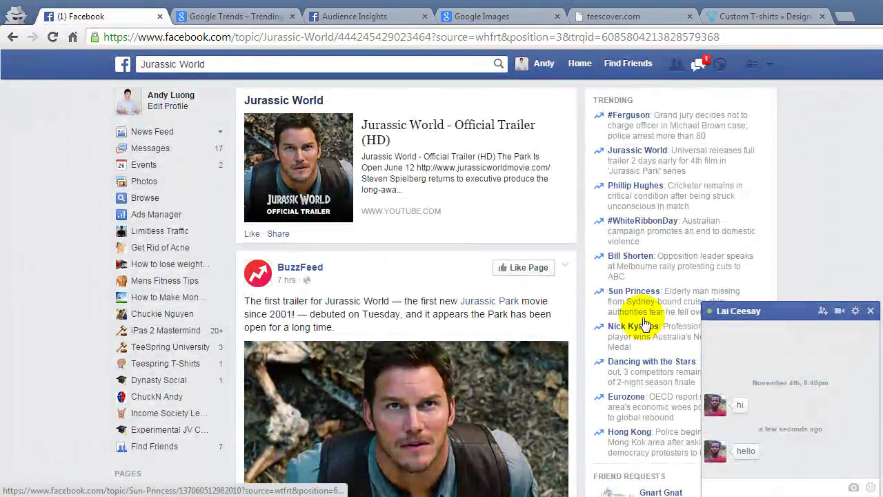
{"action": "left_click", "coordinate": [870, 310]}
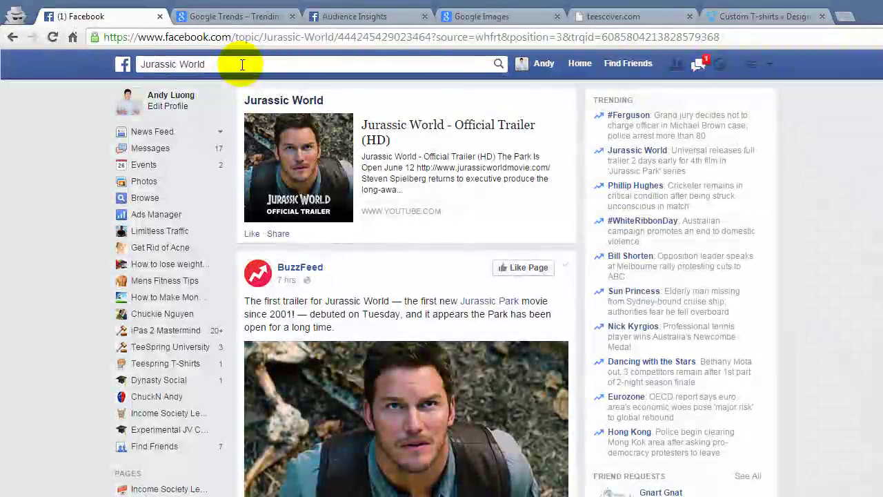
{"action": "left_click", "coordinate": [239, 63]}
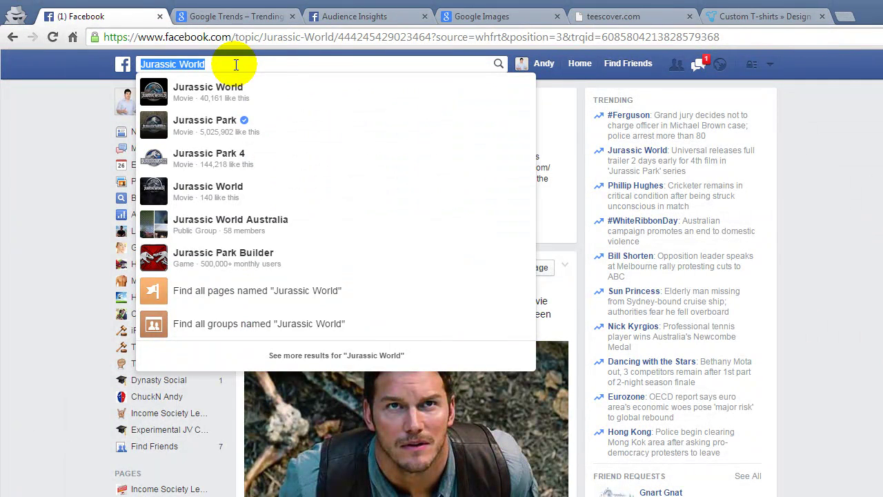
{"action": "key", "text": "BackSpace"}
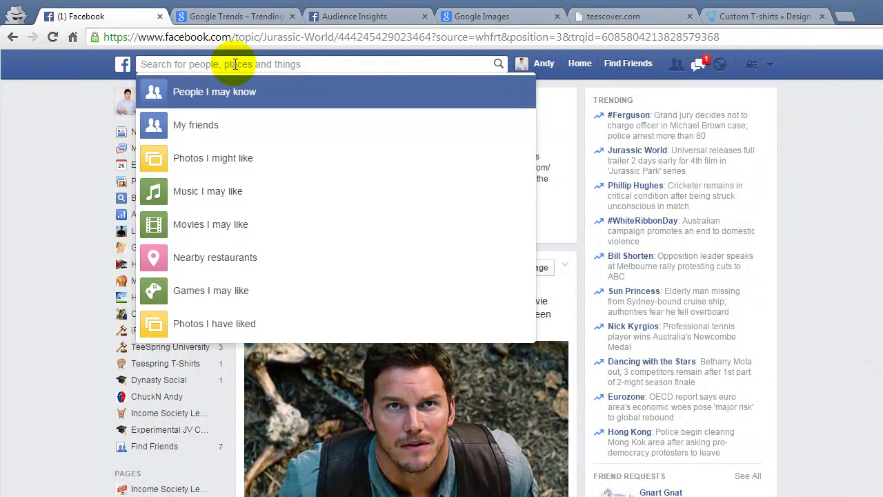
{"action": "type", "text": "interest"}
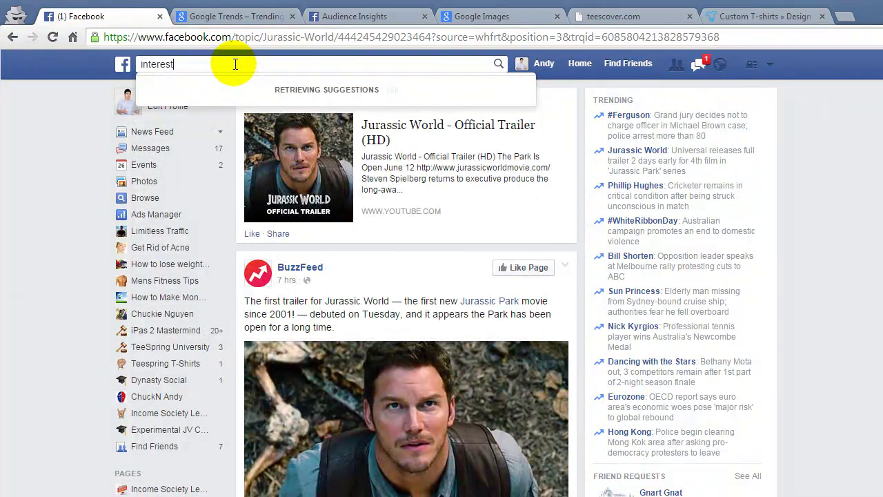
{"action": "type", "text": "s"}
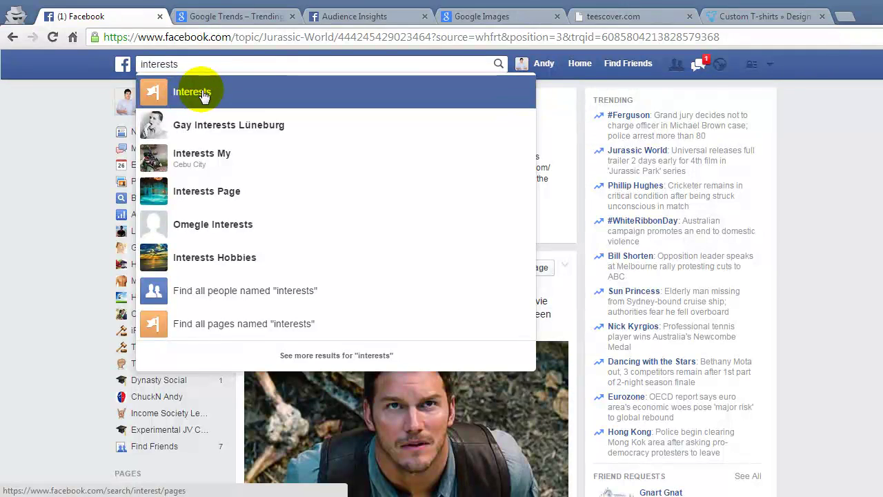
{"action": "left_click", "coordinate": [203, 97]}
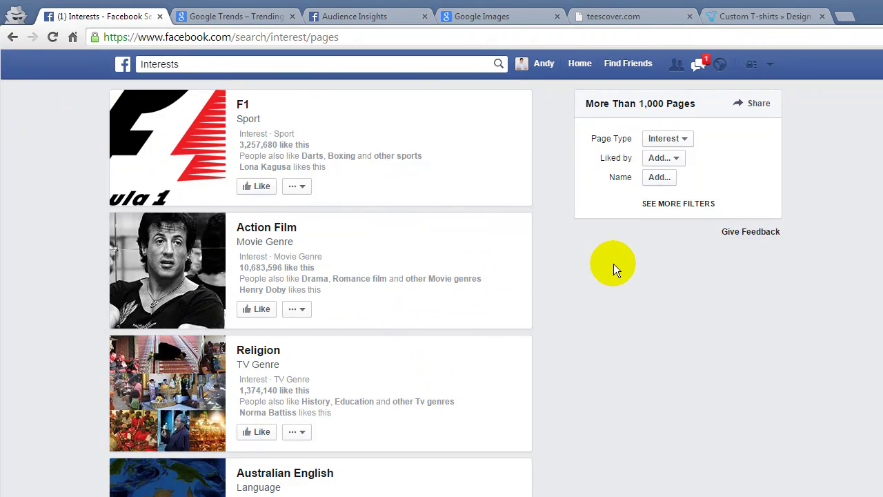
Step: Look through the Facebook interest pages for niche ideas, examining their categories, like counts and related interests
{"action": "scroll", "coordinate": [613, 264], "scroll_direction": "down", "scroll_amount": 4}
{"action": "scroll", "coordinate": [311, 200], "scroll_direction": "down", "scroll_amount": 2}
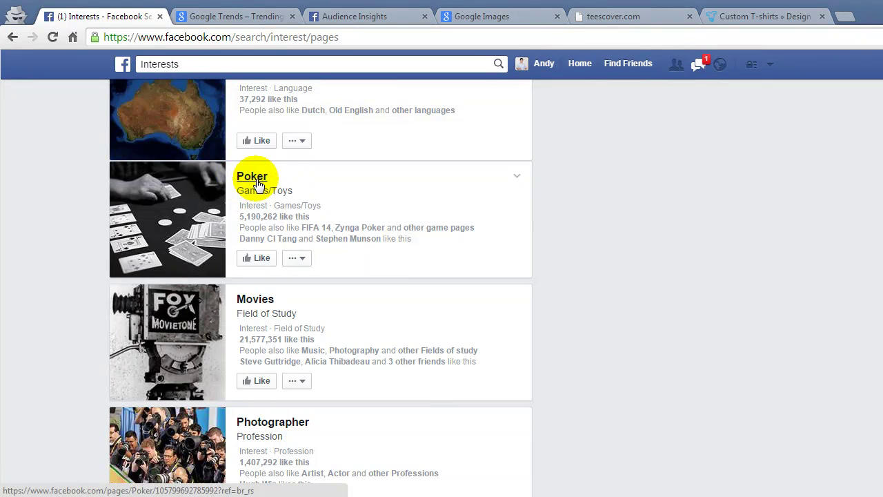
{"action": "scroll", "coordinate": [555, 202], "scroll_direction": "down", "scroll_amount": 1}
{"action": "scroll", "coordinate": [553, 199], "scroll_direction": "down", "scroll_amount": 2}
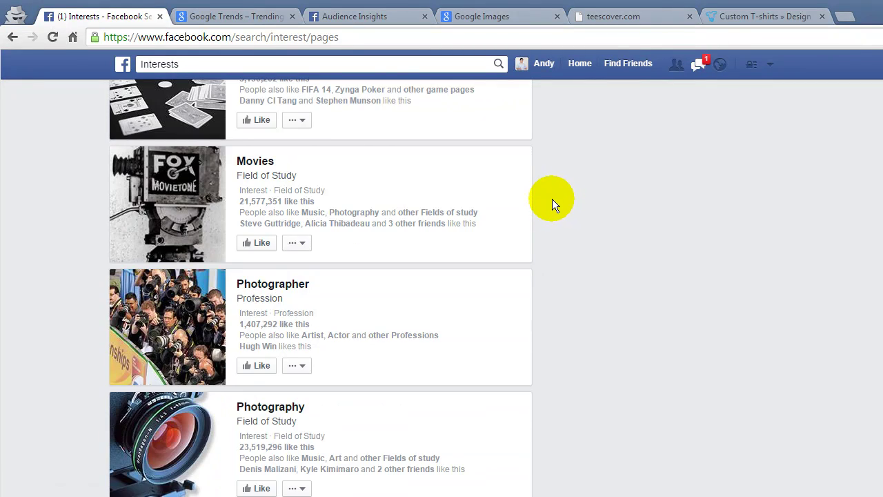
{"action": "scroll", "coordinate": [502, 241], "scroll_direction": "down", "scroll_amount": 7}
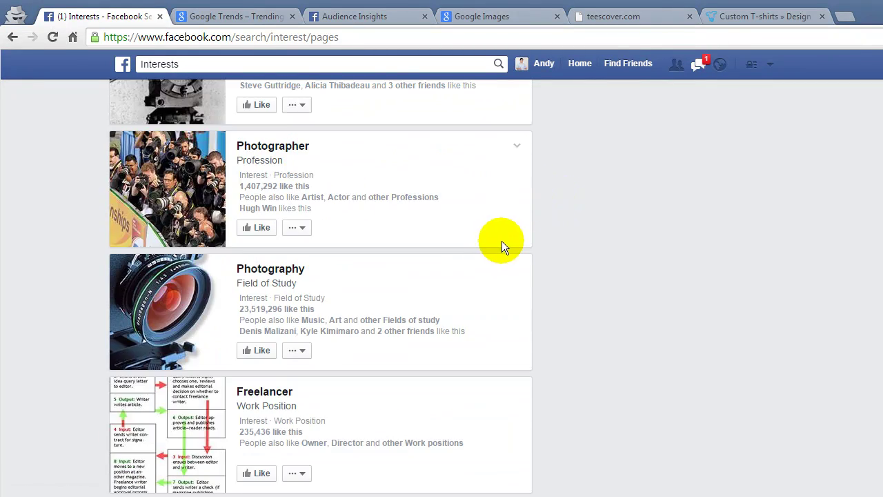
{"action": "scroll", "coordinate": [511, 224], "scroll_direction": "down", "scroll_amount": 7}
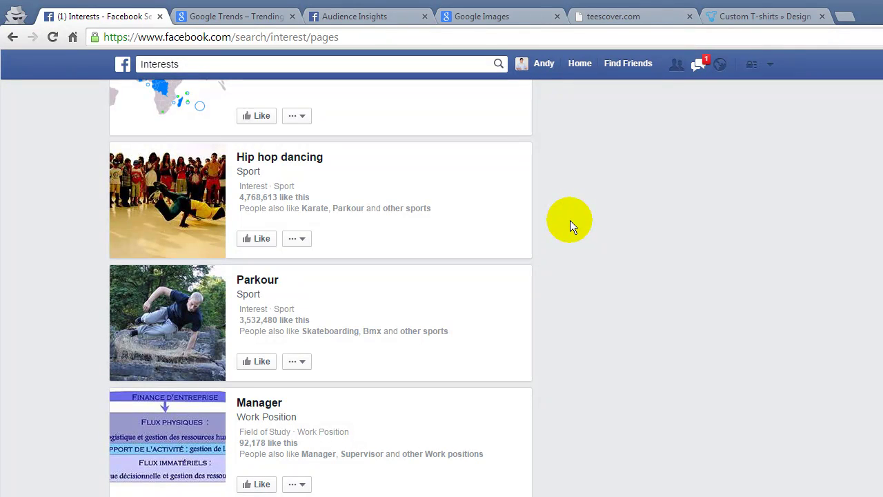
{"action": "scroll", "coordinate": [484, 217], "scroll_direction": "down", "scroll_amount": 15}
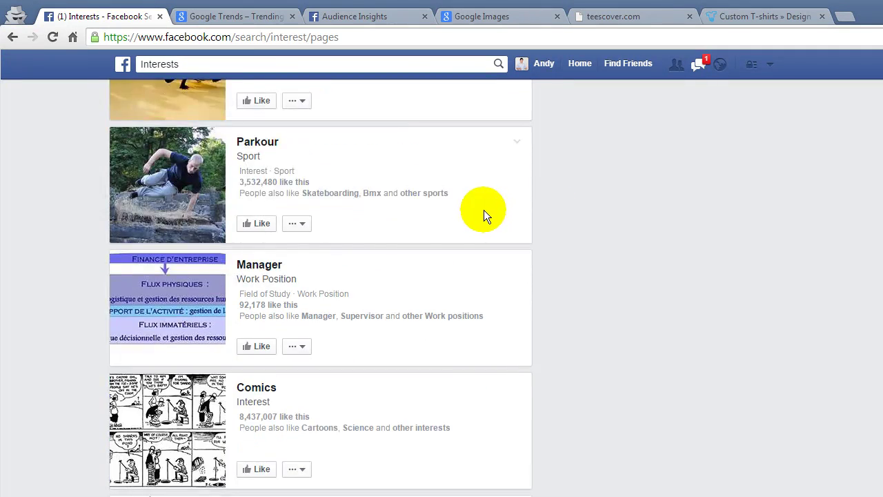
{"action": "scroll", "coordinate": [476, 215], "scroll_direction": "down", "scroll_amount": 13}
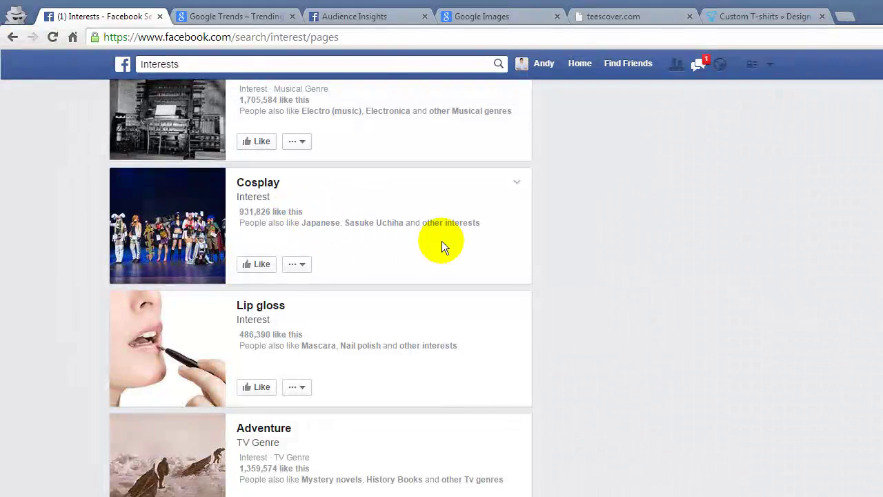
{"action": "scroll", "coordinate": [453, 233], "scroll_direction": "down", "scroll_amount": 6}
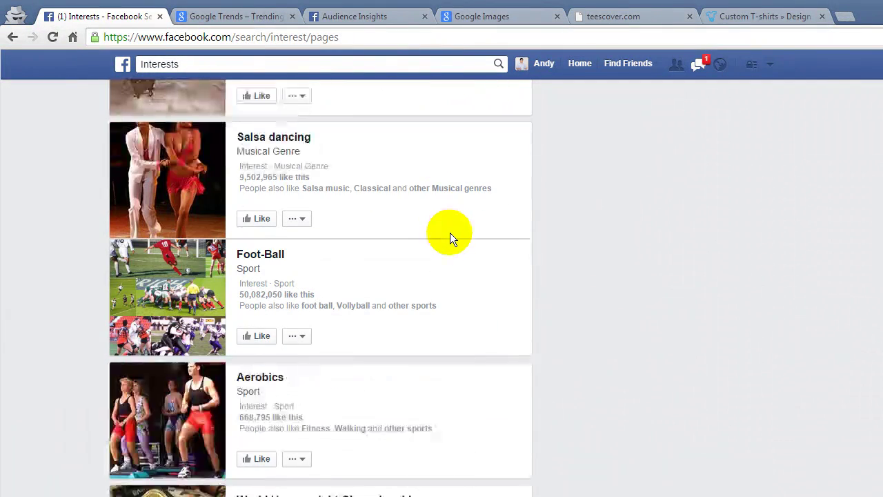
{"action": "scroll", "coordinate": [446, 232], "scroll_direction": "down", "scroll_amount": 4}
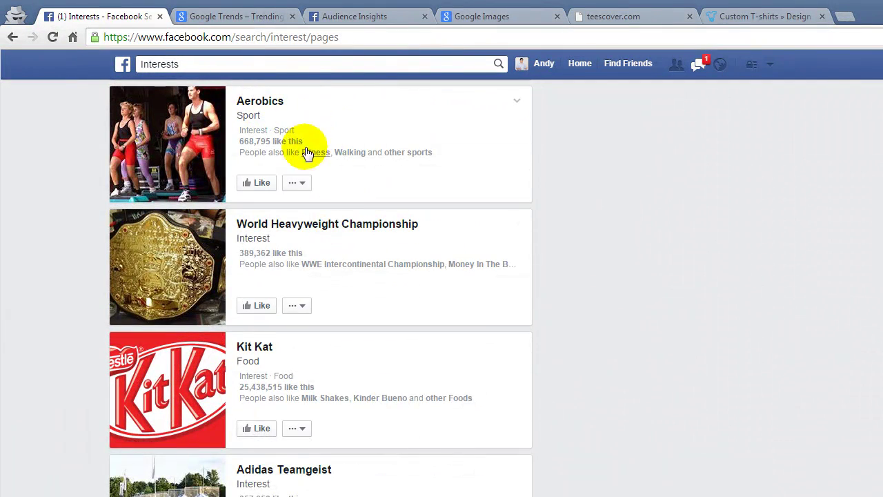
{"action": "scroll", "coordinate": [566, 293], "scroll_direction": "down", "scroll_amount": 1}
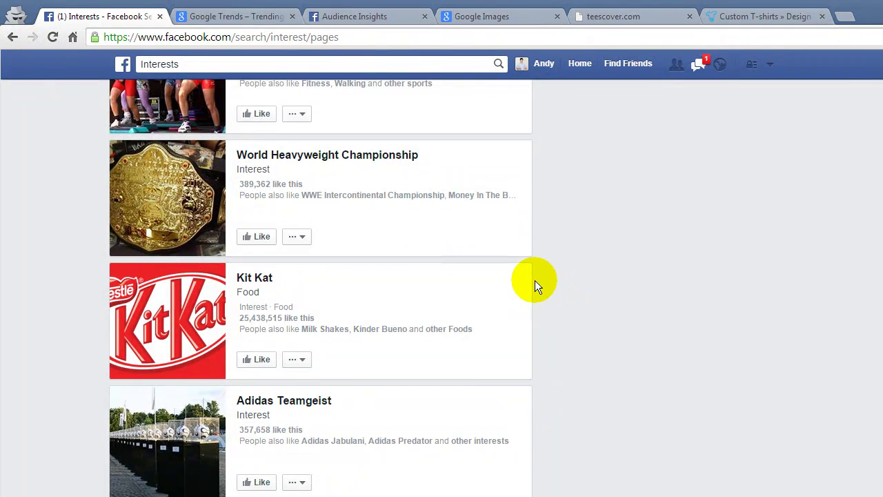
{"action": "scroll", "coordinate": [534, 280], "scroll_direction": "down", "scroll_amount": 8}
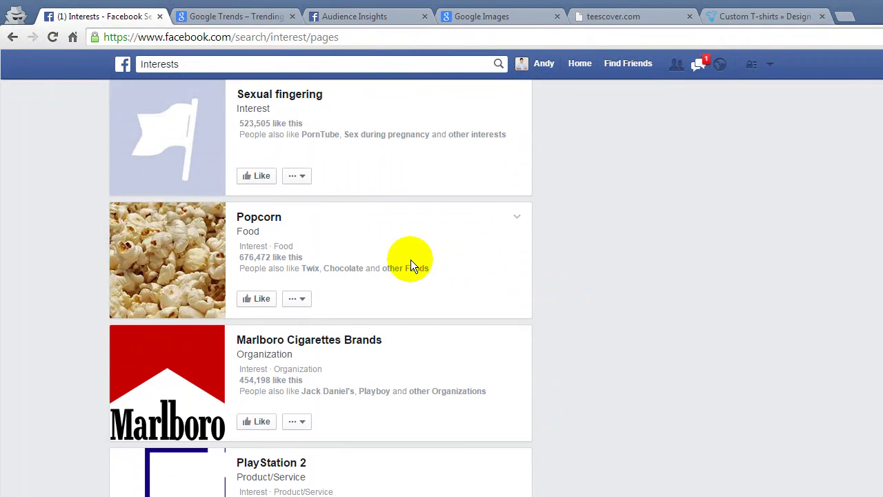
{"action": "scroll", "coordinate": [411, 266], "scroll_direction": "down", "scroll_amount": 7}
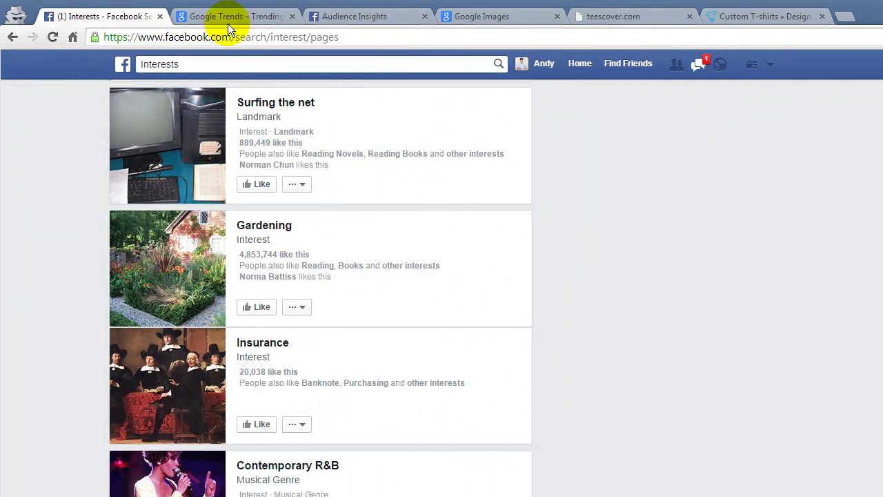
Step: Switch to Audience Insights and examine the new United States audience's monthly active people and its age and gender breakdown
{"action": "left_click", "coordinate": [379, 18]}
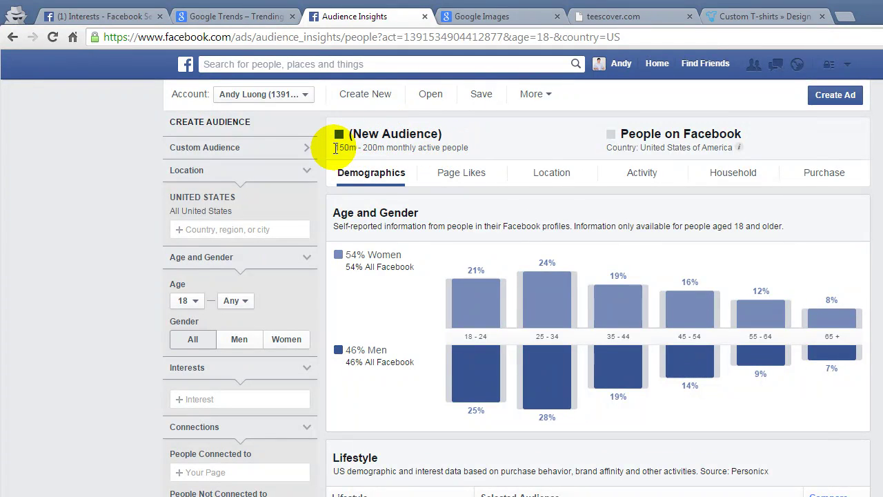
{"action": "left_click_drag", "start_coordinate": [335, 147], "coordinate": [385, 148]}
{"action": "left_click", "coordinate": [447, 148]}
{"action": "scroll", "coordinate": [447, 147], "scroll_direction": "down", "scroll_amount": 1}
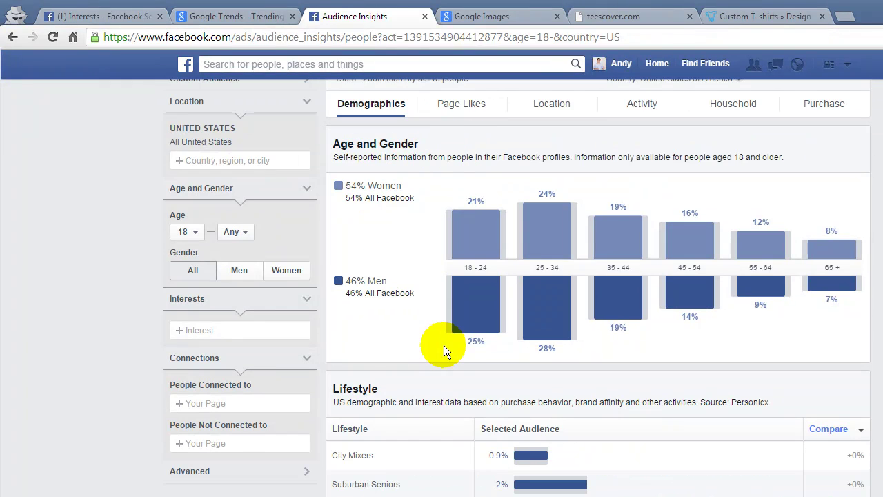
{"action": "scroll", "coordinate": [124, 289], "scroll_direction": "down", "scroll_amount": 1}
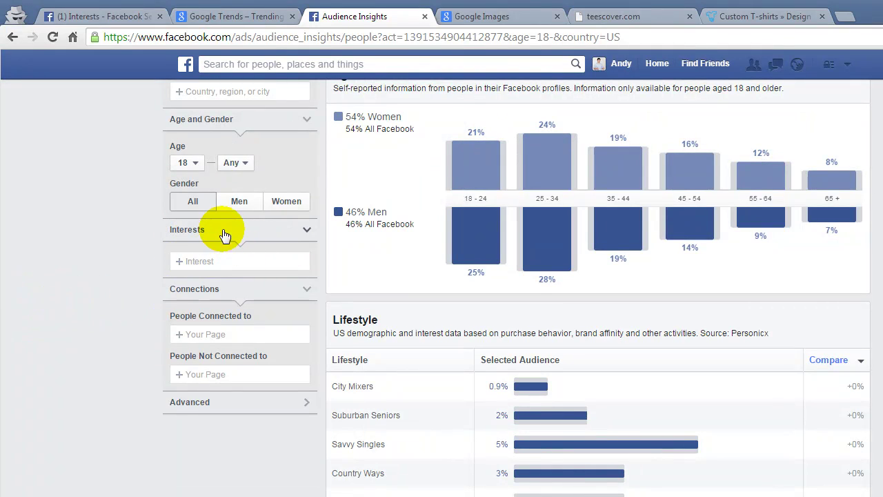
Step: Open the list of suggested interest categories in the audience's interest filter
{"action": "left_click", "coordinate": [193, 261]}
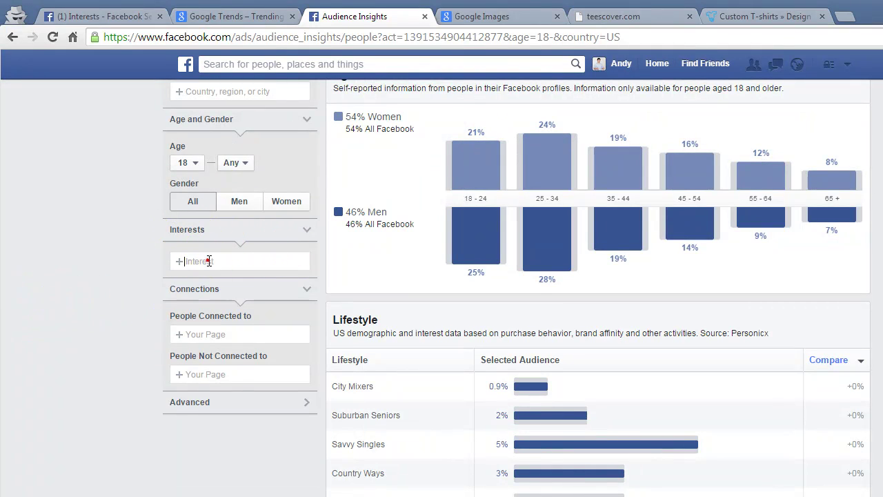
{"action": "left_click", "coordinate": [73, 284]}
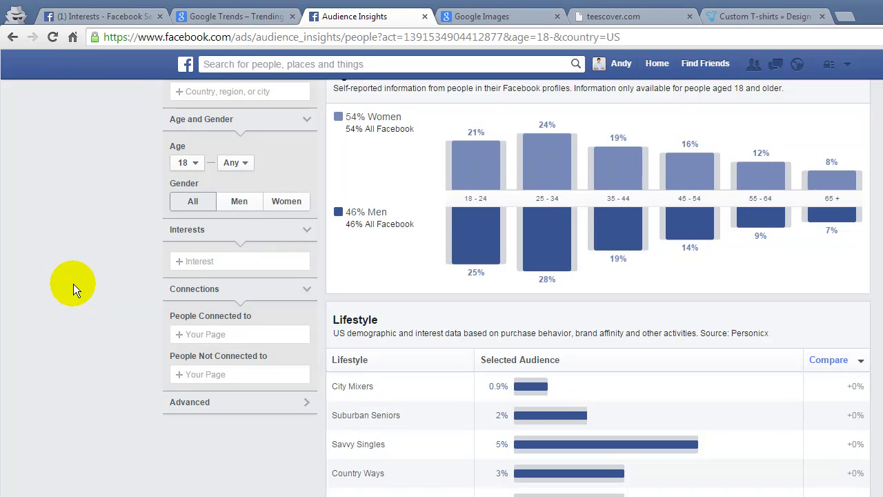
{"action": "left_click", "coordinate": [241, 262]}
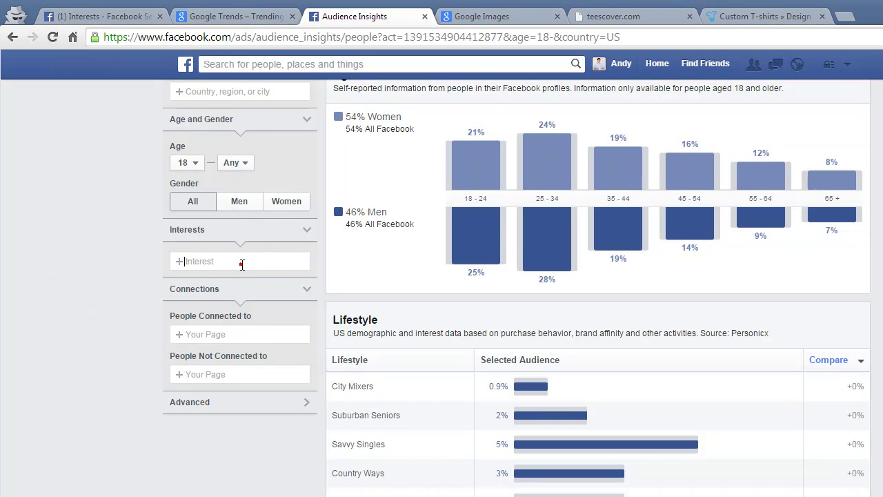
{"action": "left_click", "coordinate": [109, 268]}
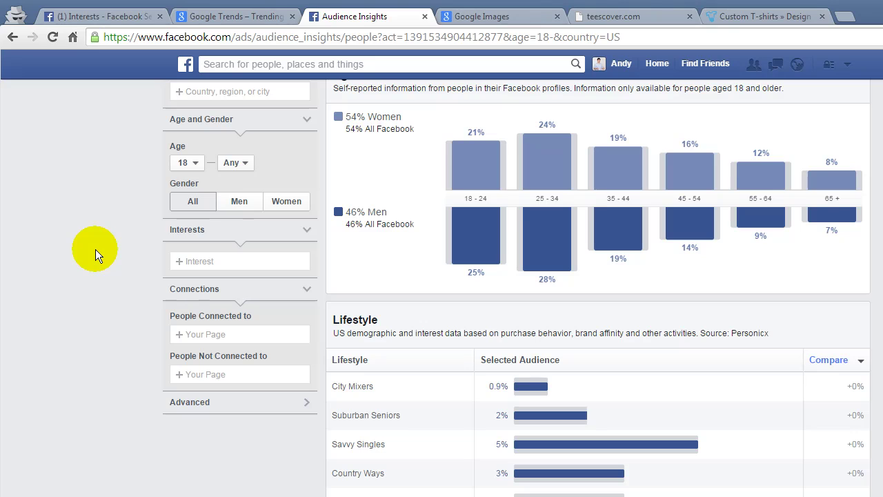
{"action": "left_click", "coordinate": [231, 262]}
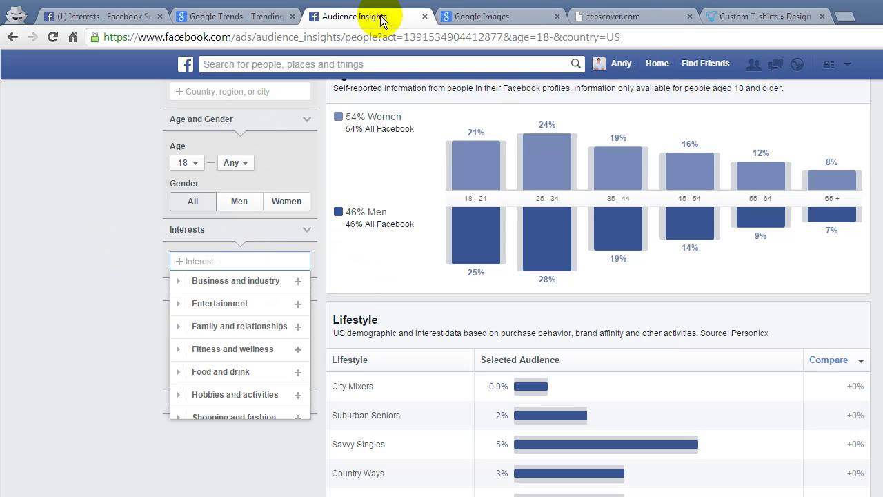
Step: Switch to Google Trends to review the trending searches for an interest idea, and return to Audience Insights
{"action": "left_click", "coordinate": [220, 15]}
{"action": "scroll", "coordinate": [357, 298], "scroll_direction": "down", "scroll_amount": 2}
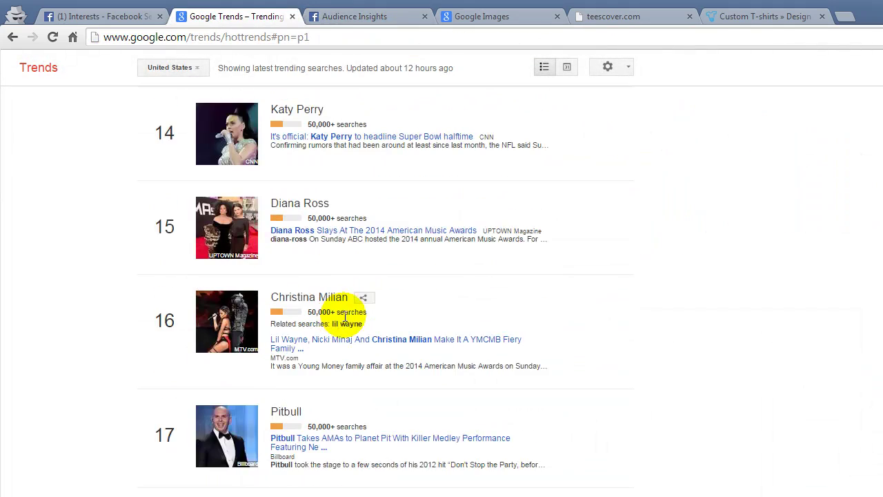
{"action": "scroll", "coordinate": [391, 311], "scroll_direction": "down", "scroll_amount": 5}
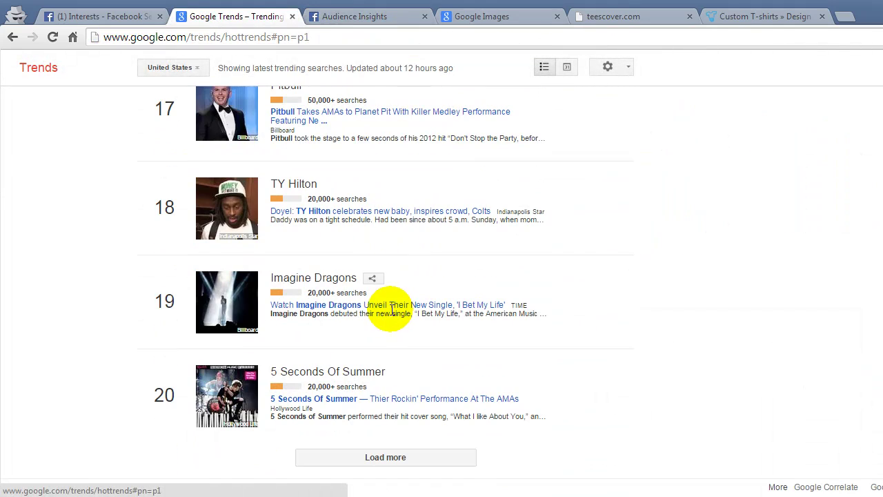
{"action": "scroll", "coordinate": [392, 361], "scroll_direction": "up", "scroll_amount": 12}
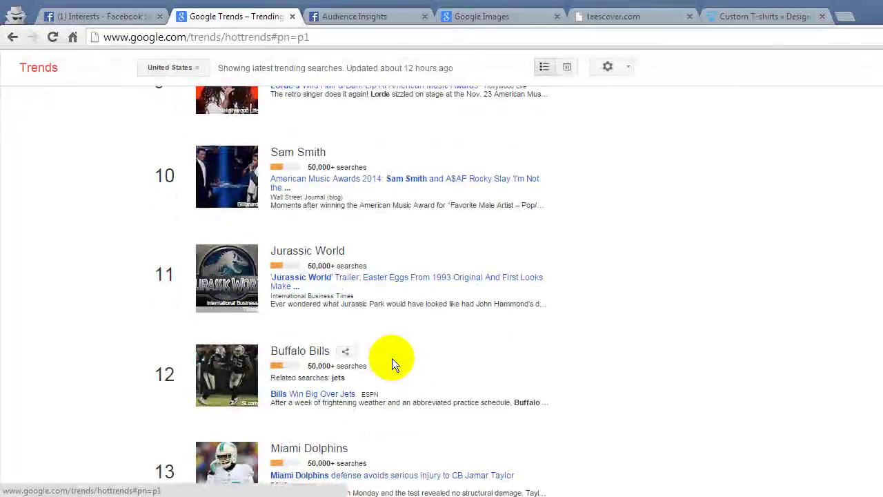
{"action": "scroll", "coordinate": [392, 358], "scroll_direction": "up", "scroll_amount": 11}
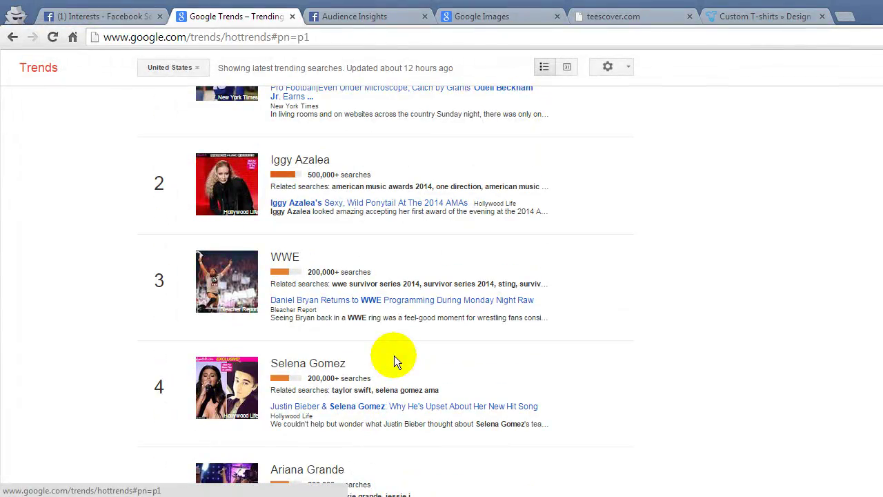
{"action": "left_click", "coordinate": [326, 15]}
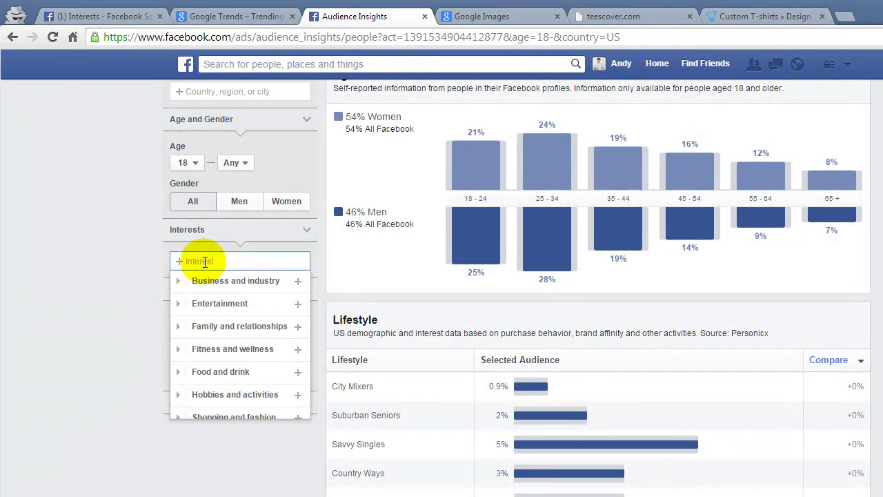
Step: Search the audience's interest filter for WWE and add WWE as an additional interest
{"action": "left_click", "coordinate": [118, 266]}
{"action": "left_click", "coordinate": [211, 260]}
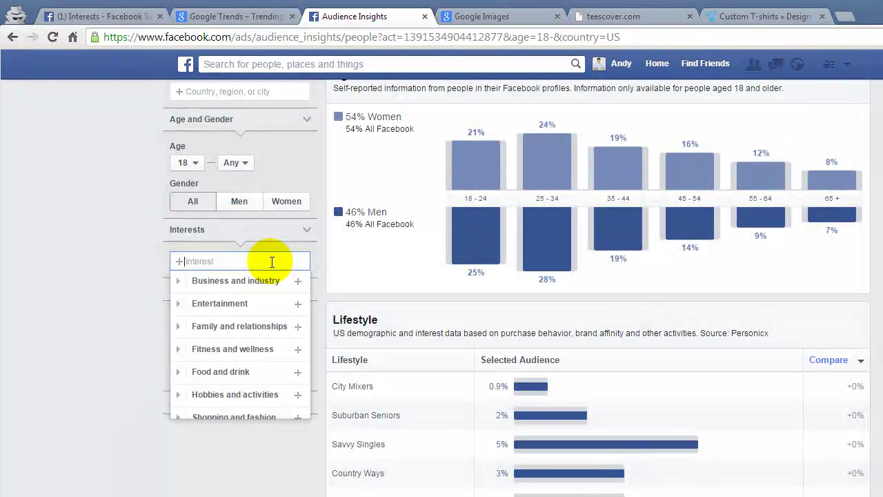
{"action": "type", "text": "wee"}
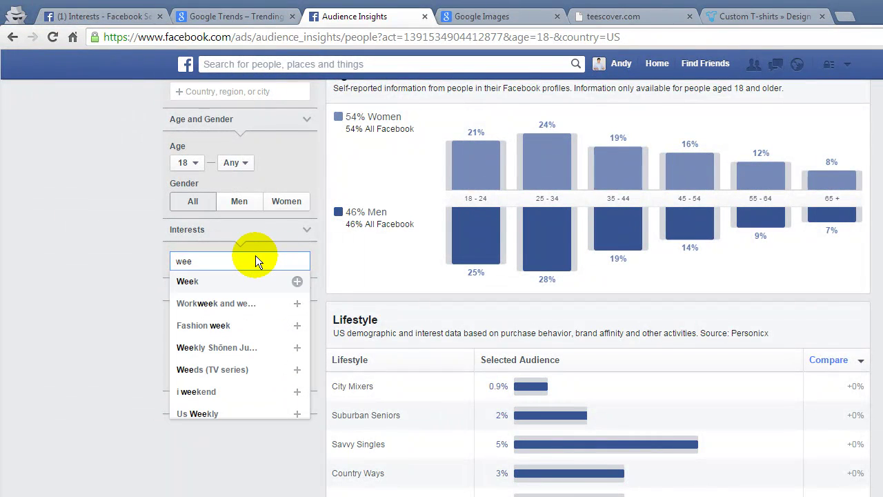
{"action": "key", "text": "BackSpace"}
{"action": "key", "text": "BackSpace"}
{"action": "type", "text": "we"}
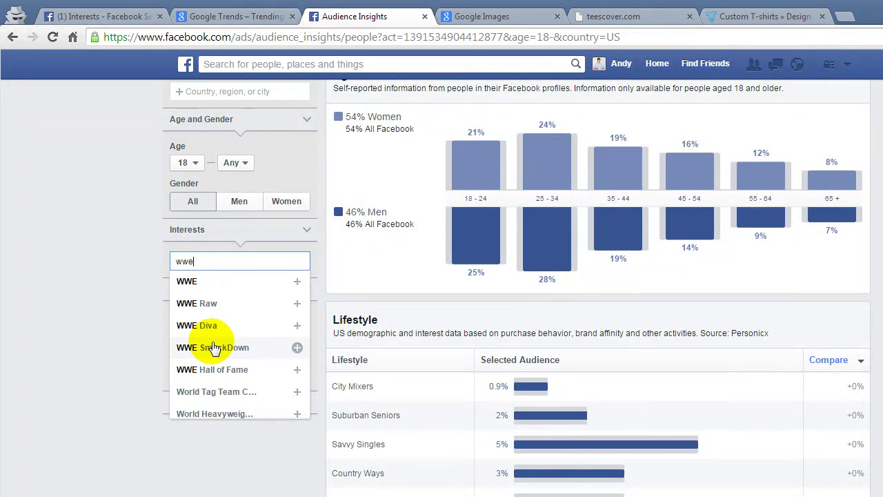
{"action": "scroll", "coordinate": [229, 357], "scroll_direction": "down", "scroll_amount": 1}
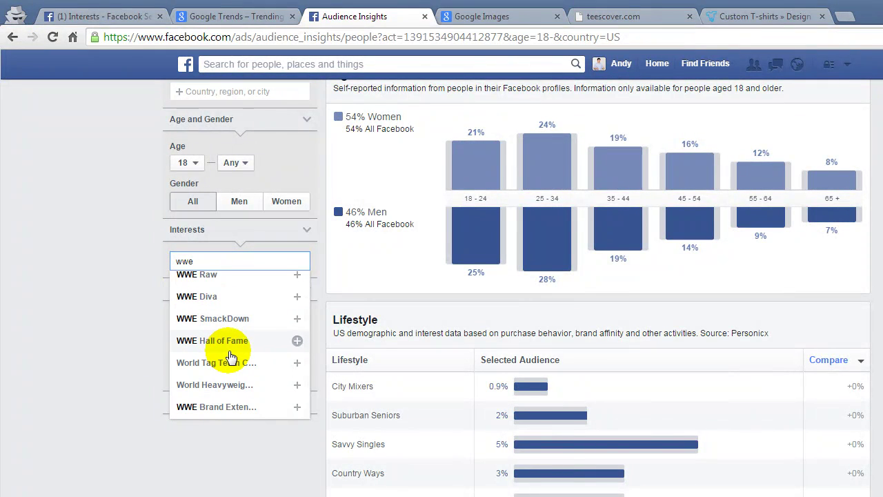
{"action": "scroll", "coordinate": [229, 356], "scroll_direction": "up", "scroll_amount": 1}
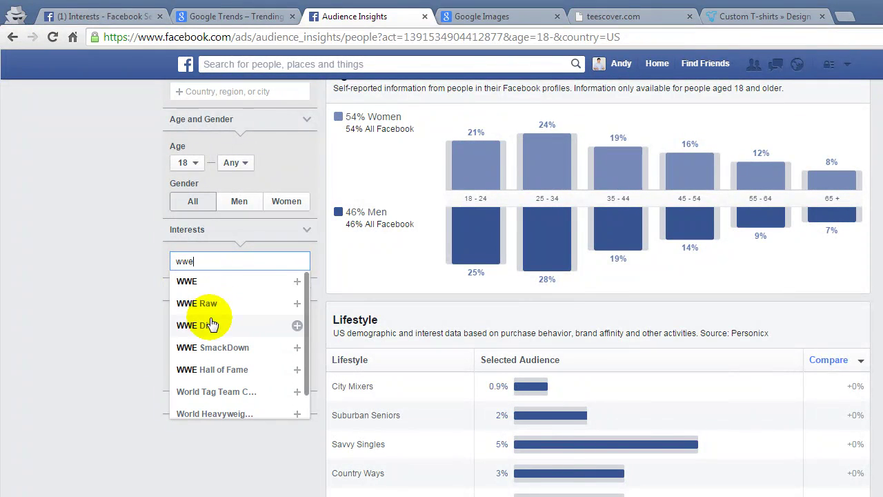
{"action": "left_click", "coordinate": [202, 282]}
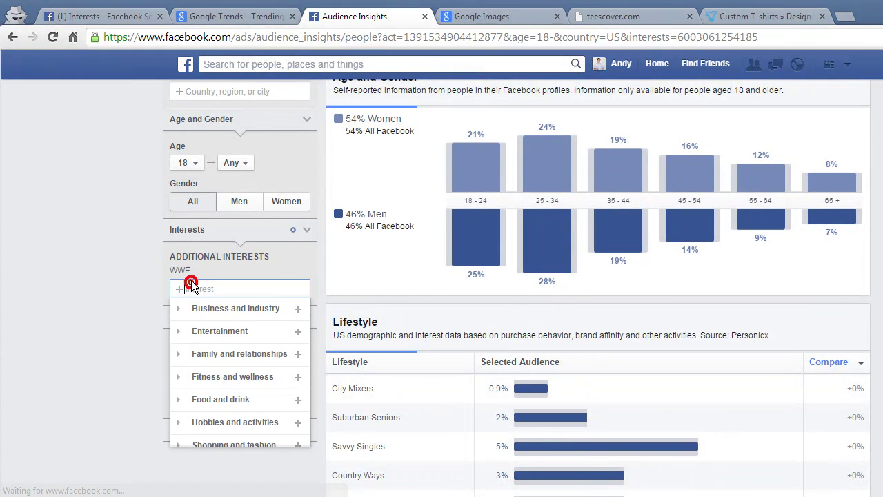
Step: Examine the WWE audience's monthly active people and its age and gender breakdown
{"action": "scroll", "coordinate": [88, 302], "scroll_direction": "up", "scroll_amount": 2}
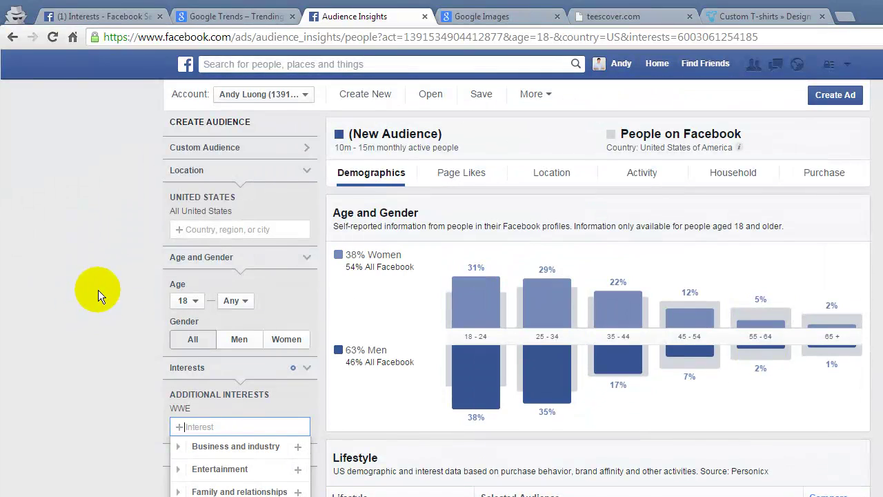
{"action": "left_click", "coordinate": [338, 146]}
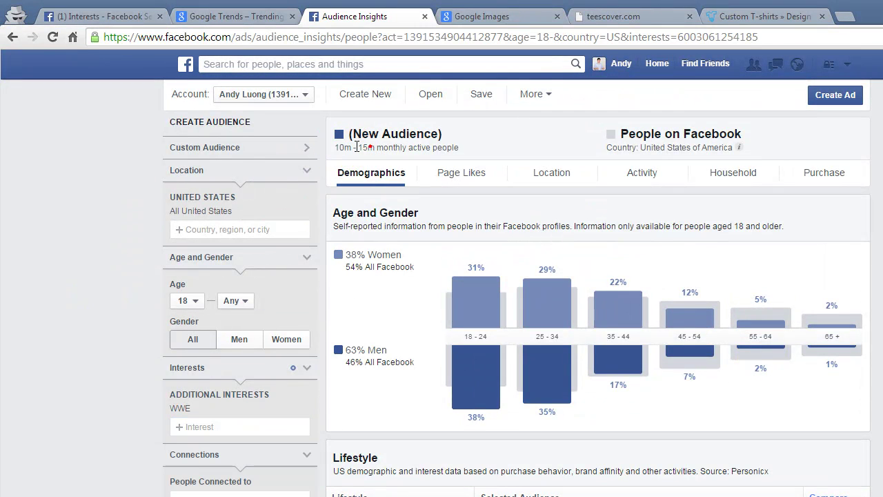
{"action": "double_click", "coordinate": [367, 146]}
{"action": "left_click", "coordinate": [381, 150]}
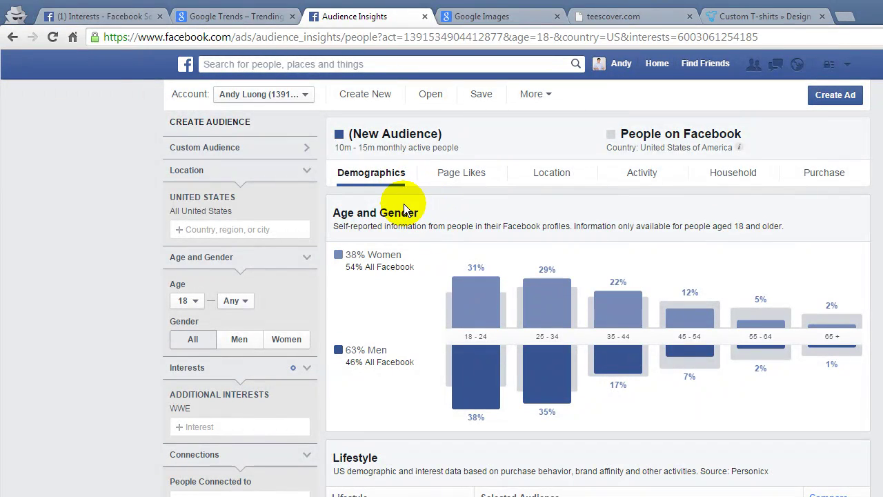
{"action": "left_click_drag", "start_coordinate": [334, 146], "coordinate": [365, 146]}
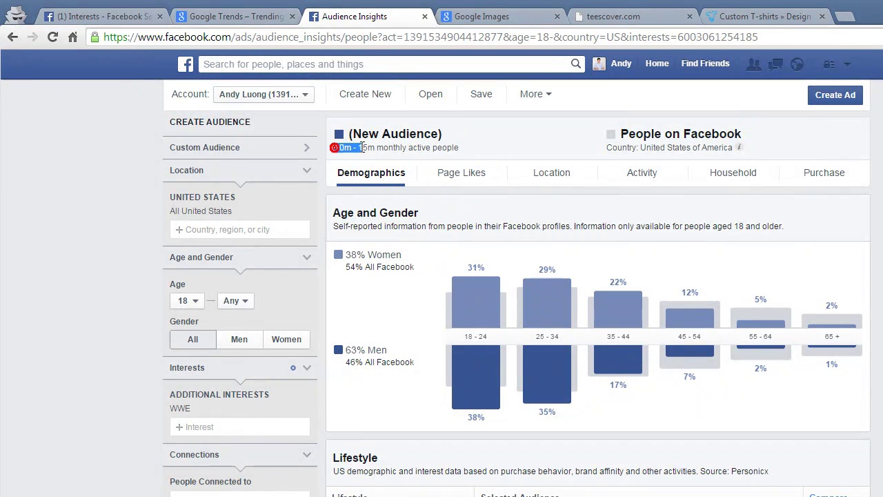
{"action": "left_click", "coordinate": [355, 143]}
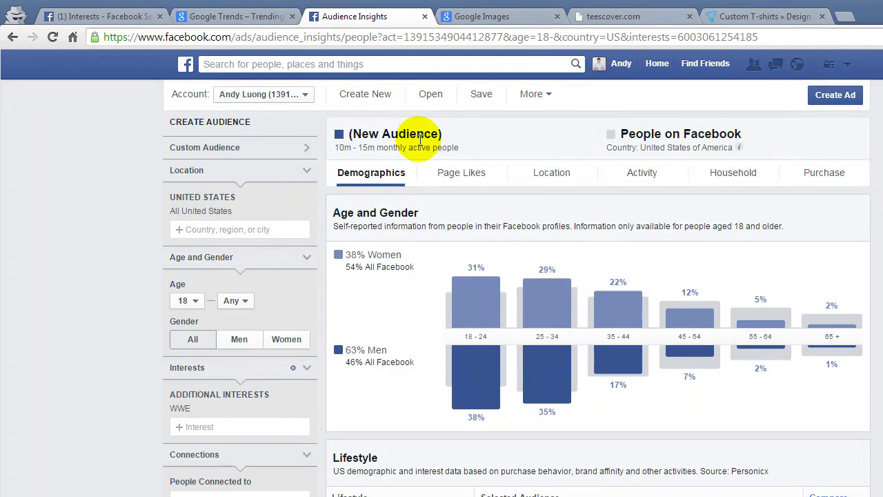
{"action": "scroll", "coordinate": [207, 248], "scroll_direction": "down", "scroll_amount": 1}
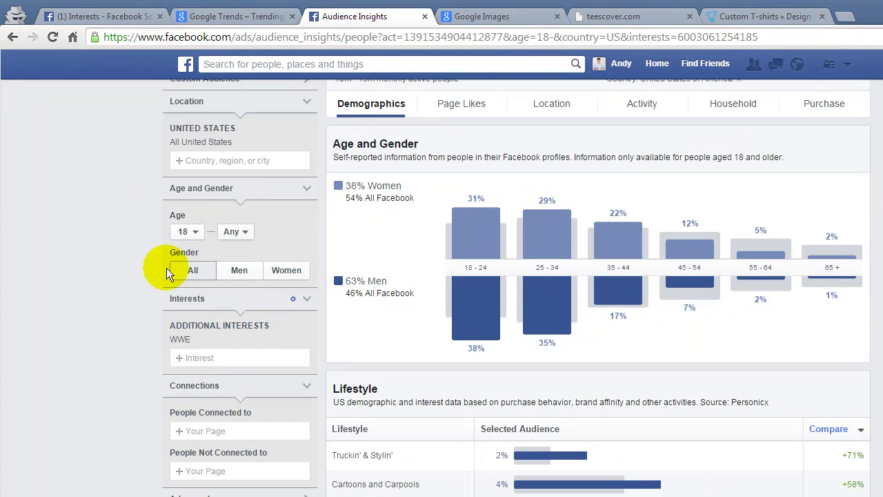
{"action": "left_click", "coordinate": [207, 359]}
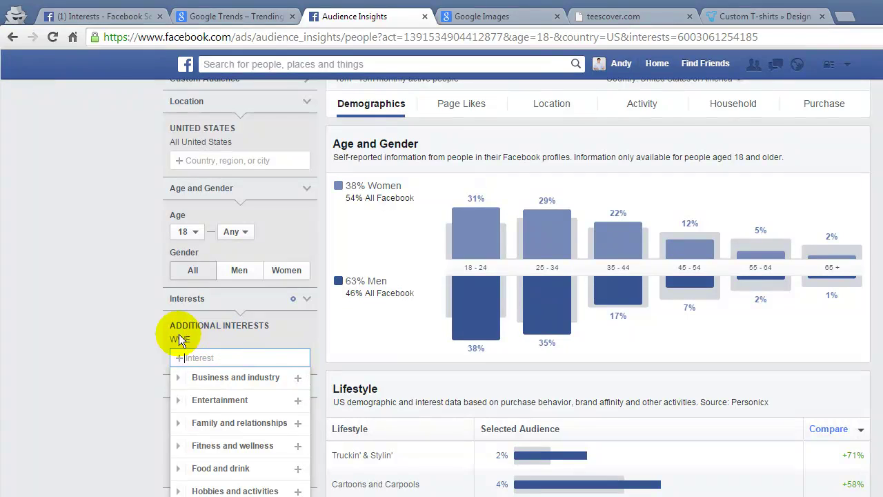
{"action": "left_click", "coordinate": [115, 333]}
{"action": "scroll", "coordinate": [96, 318], "scroll_direction": "up", "scroll_amount": 1}
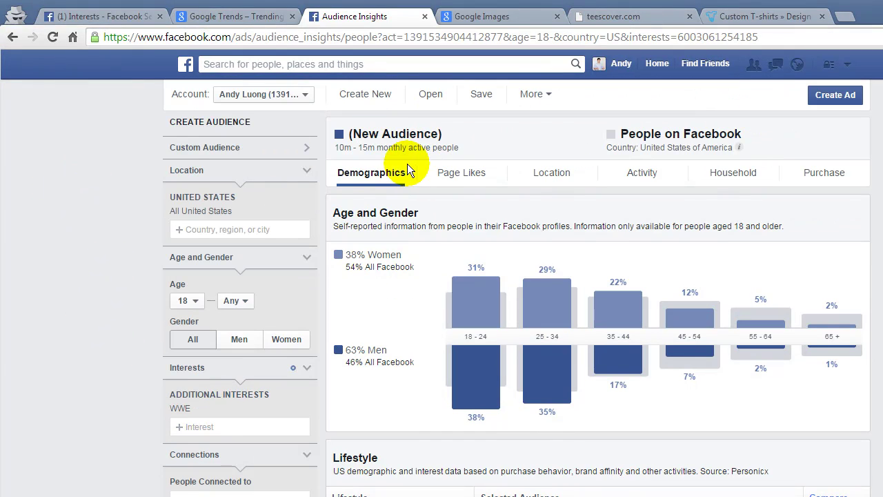
{"action": "scroll", "coordinate": [138, 228], "scroll_direction": "down", "scroll_amount": 2}
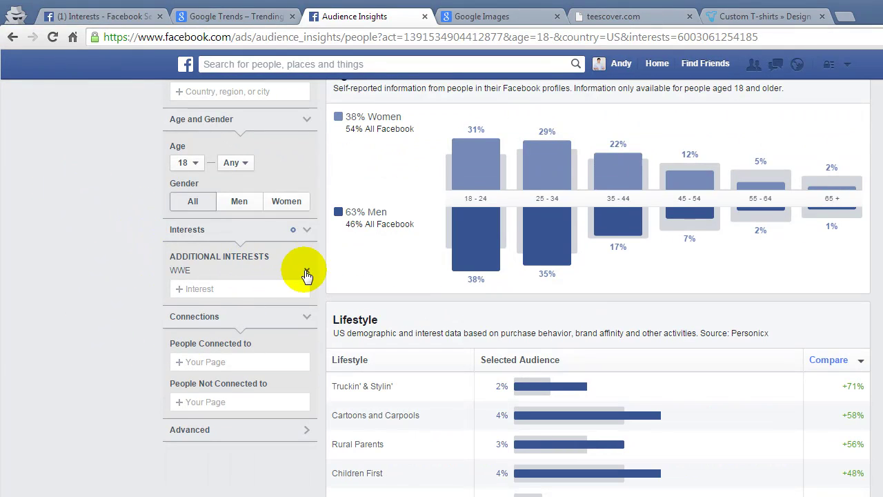
Step: Remove the WWE interest from the audience and close the list of suggested interests
{"action": "left_click", "coordinate": [306, 272]}
{"action": "left_click", "coordinate": [196, 262]}
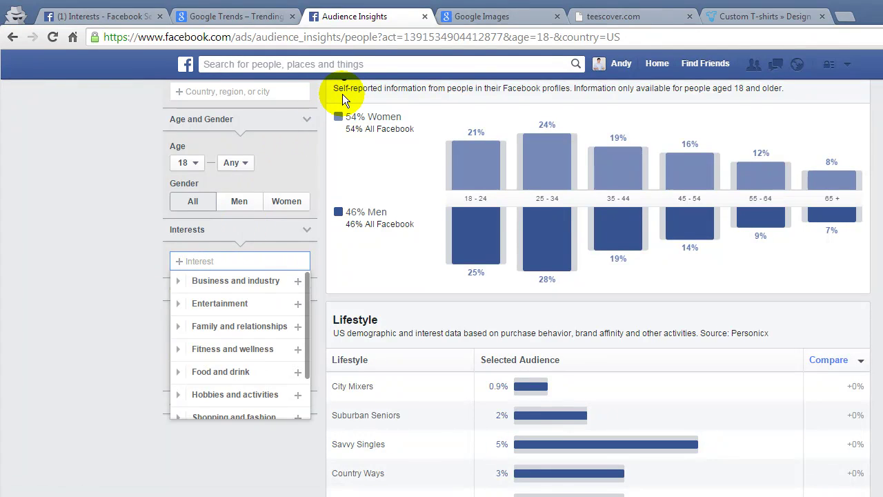
{"action": "left_click", "coordinate": [69, 275]}
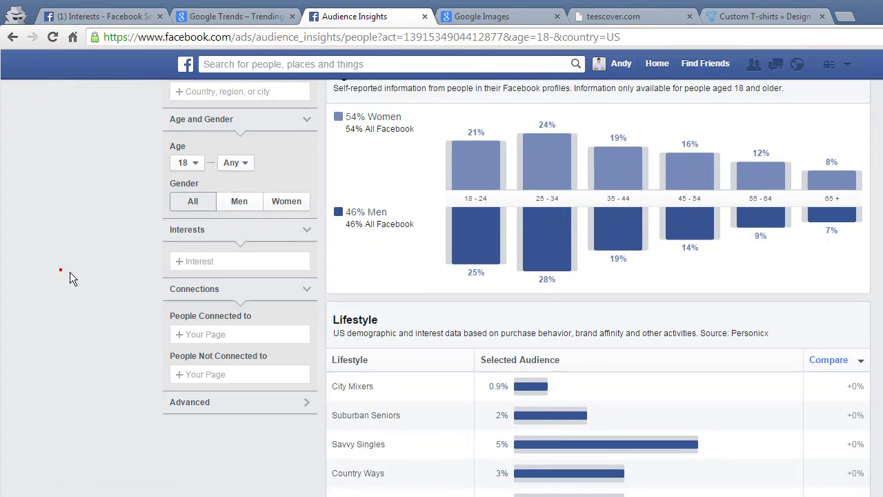
{"action": "left_click", "coordinate": [181, 261]}
{"action": "left_click", "coordinate": [116, 276]}
Step: Search the audience's interest filter for dog backflips
{"action": "left_click", "coordinate": [228, 262]}
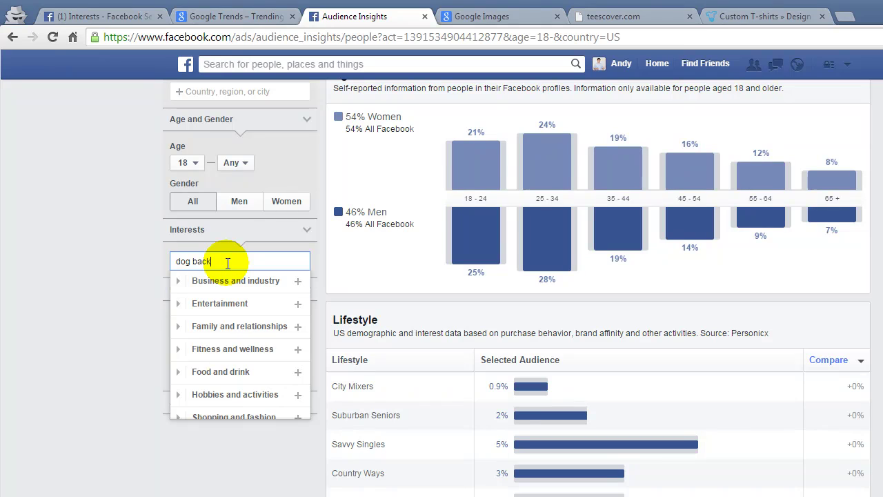
{"action": "type", "text": "dog back"}
{"action": "key", "text": "BackSpace"}
{"action": "key", "text": "BackSpace"}
{"action": "key", "text": "BackSpace"}
{"action": "key", "text": "BackSpace"}
{"action": "key", "text": "BackSpace"}
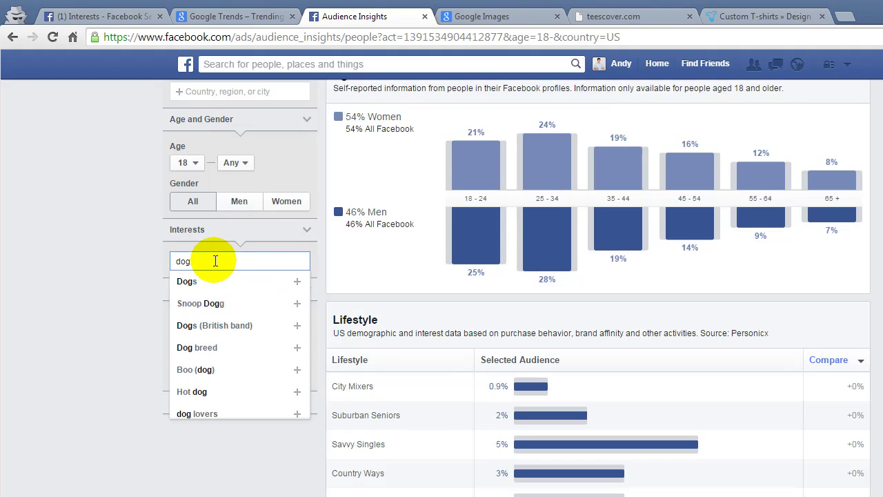
{"action": "type", "text": "fli"}
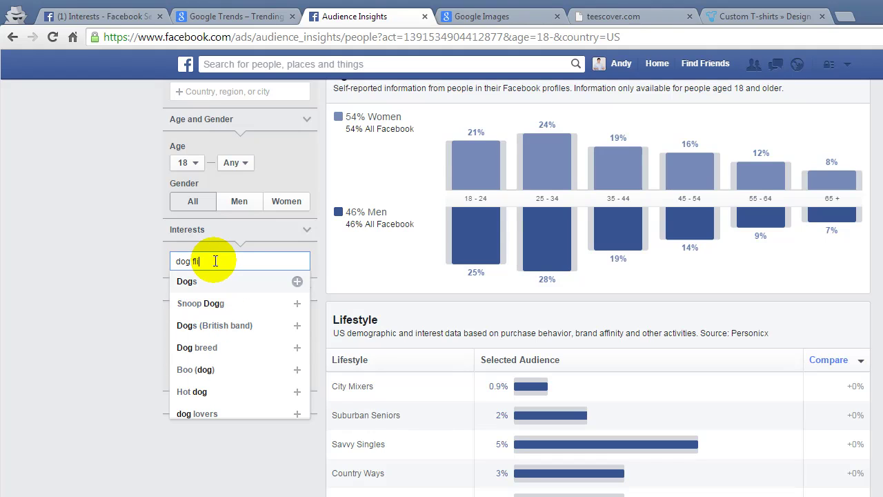
{"action": "key", "text": "BackSpace"}
{"action": "key", "text": "BackSpace"}
{"action": "key", "text": "BackSpace"}
{"action": "type", "text": "back"}
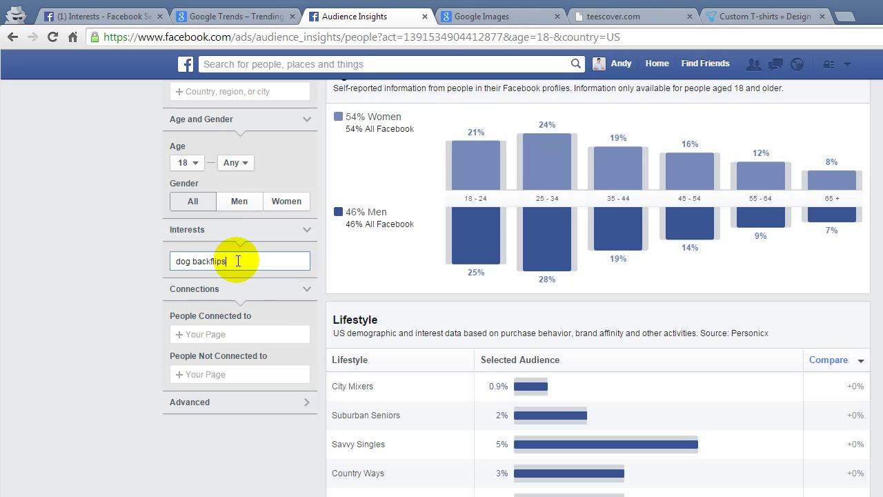
Step: Shorten the interest search to dog to view its suggestions, and clear the search
{"action": "left_click_drag", "start_coordinate": [238, 260], "coordinate": [191, 261]}
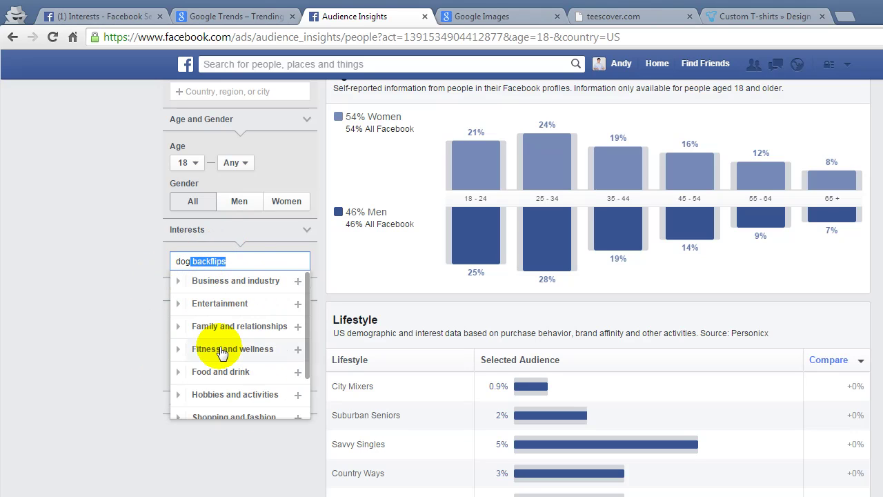
{"action": "key", "text": "BackSpace"}
{"action": "key", "text": "BackSpace"}
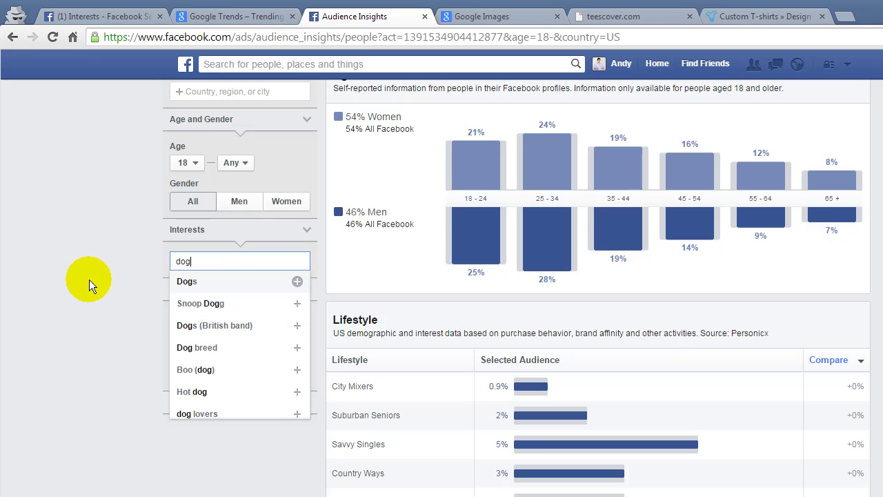
{"action": "key", "text": "BackSpace"}
{"action": "key", "text": "BackSpace"}
{"action": "left_click", "coordinate": [85, 285]}
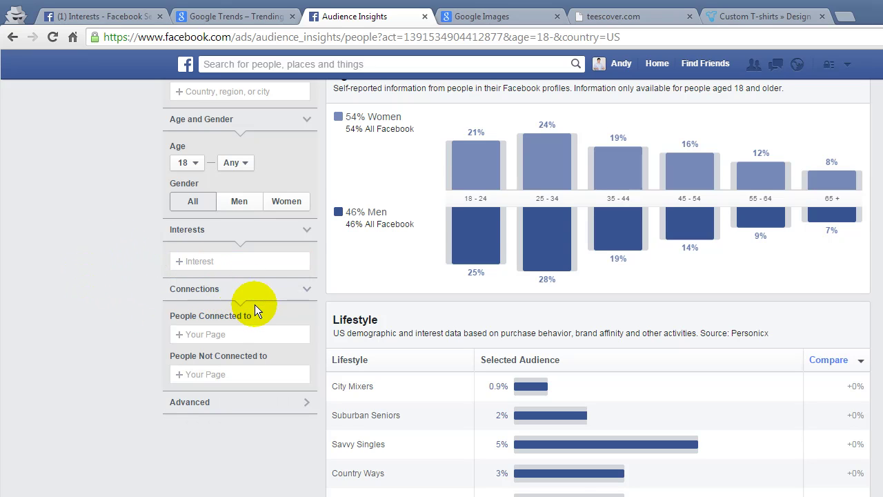
Step: Narrow the United States audience to people interested in WWE and close the suggested interests
{"action": "scroll", "coordinate": [252, 305], "scroll_direction": "up", "scroll_amount": 2}
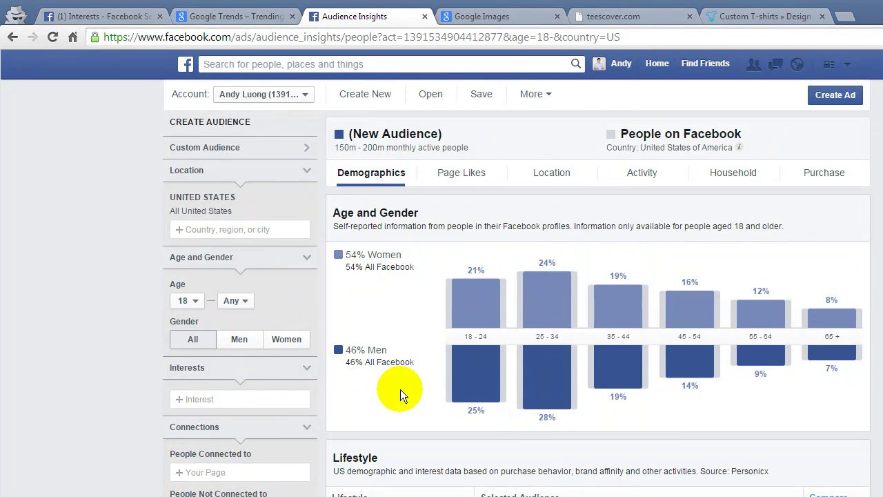
{"action": "left_click", "coordinate": [217, 399]}
{"action": "type", "text": "wwe"}
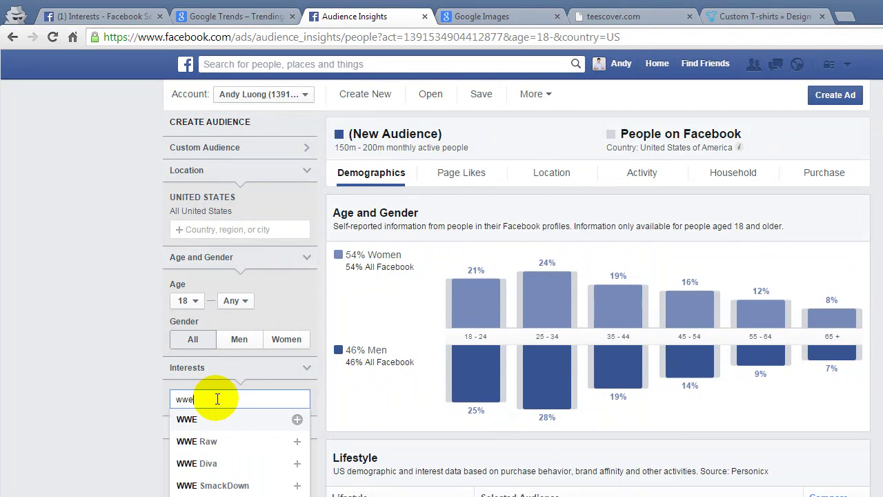
{"action": "key", "text": "Return"}
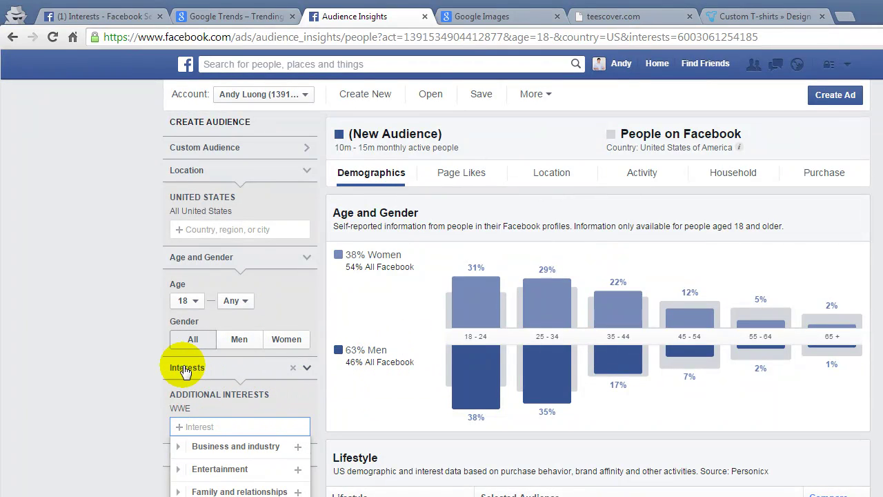
{"action": "left_click", "coordinate": [131, 418]}
{"action": "left_click", "coordinate": [170, 407]}
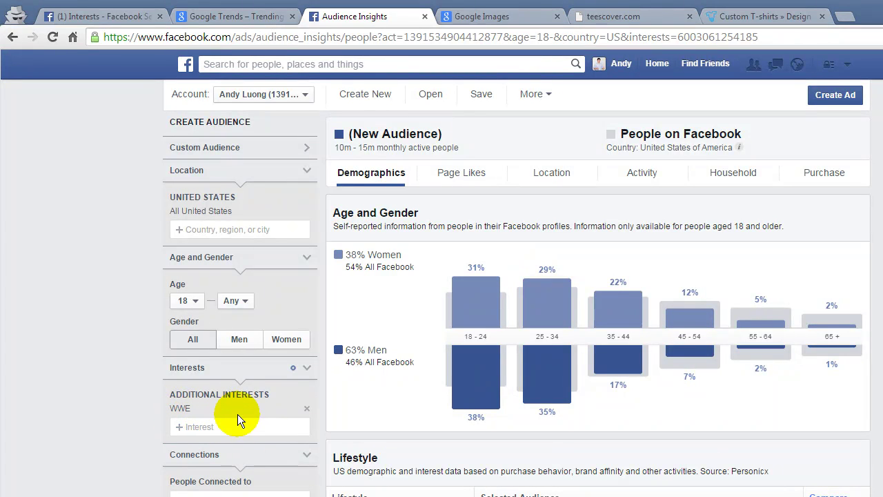
Step: Open the WWE audience's page likes and examine the most relevant pages with their audience sizes and affinity
{"action": "left_click", "coordinate": [456, 174]}
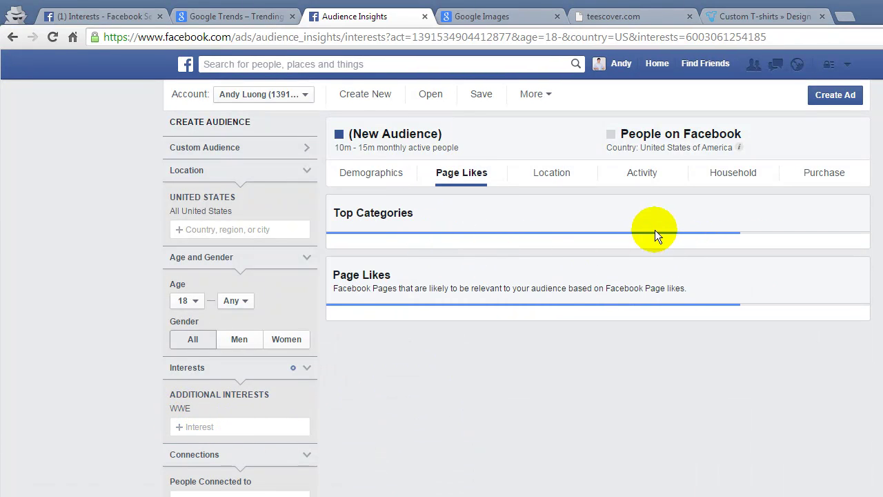
{"action": "scroll", "coordinate": [635, 231], "scroll_direction": "down", "scroll_amount": 3}
{"action": "scroll", "coordinate": [620, 221], "scroll_direction": "down", "scroll_amount": 3}
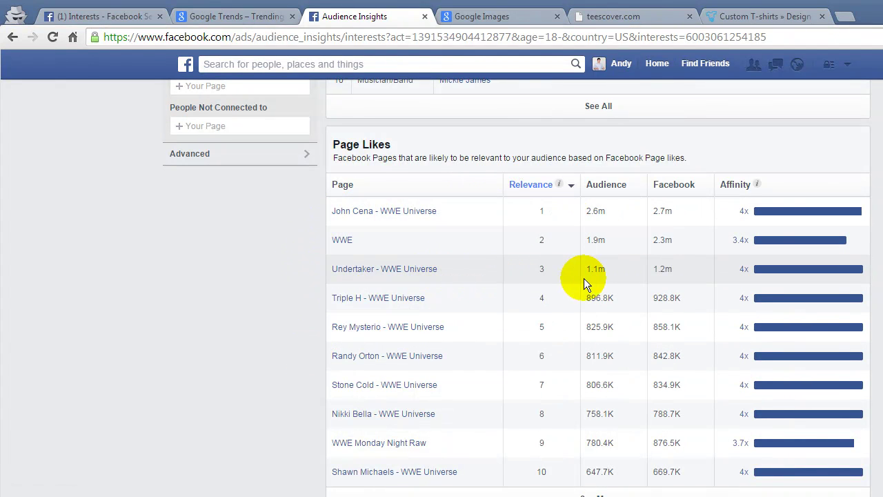
{"action": "scroll", "coordinate": [593, 278], "scroll_direction": "down", "scroll_amount": 1}
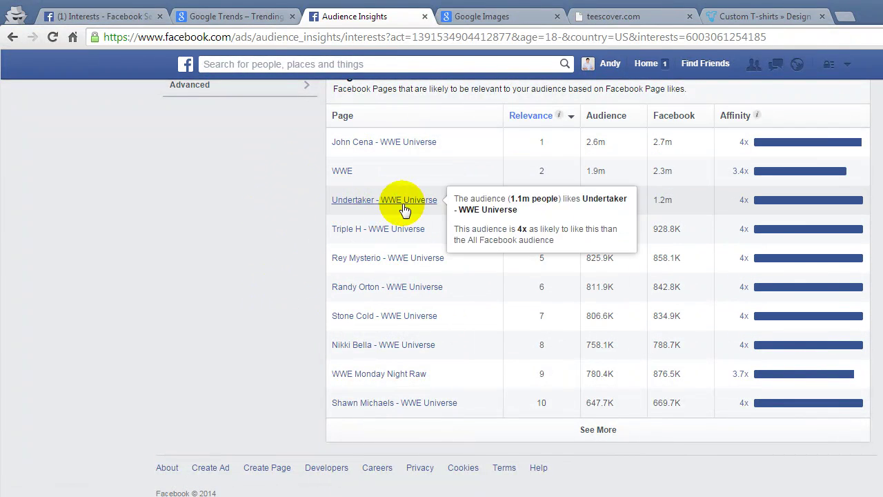
{"action": "scroll", "coordinate": [255, 262], "scroll_direction": "up", "scroll_amount": 10}
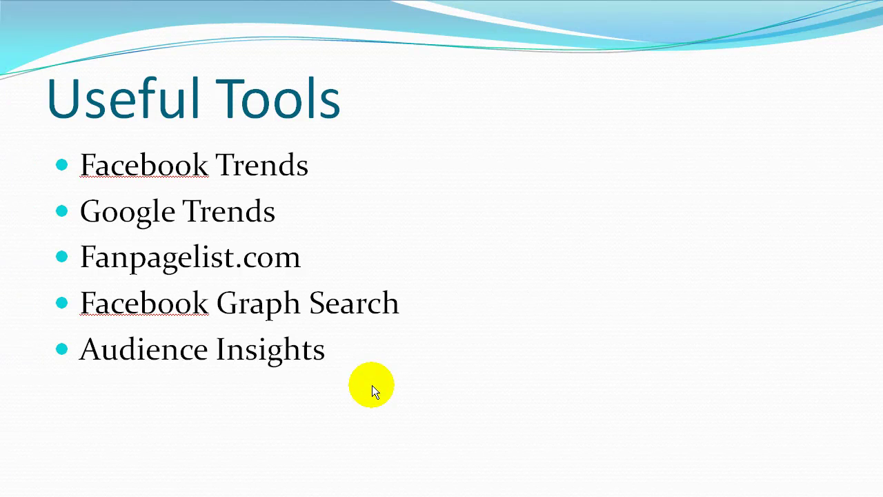
{"action": "key", "text": "Page_Down"}
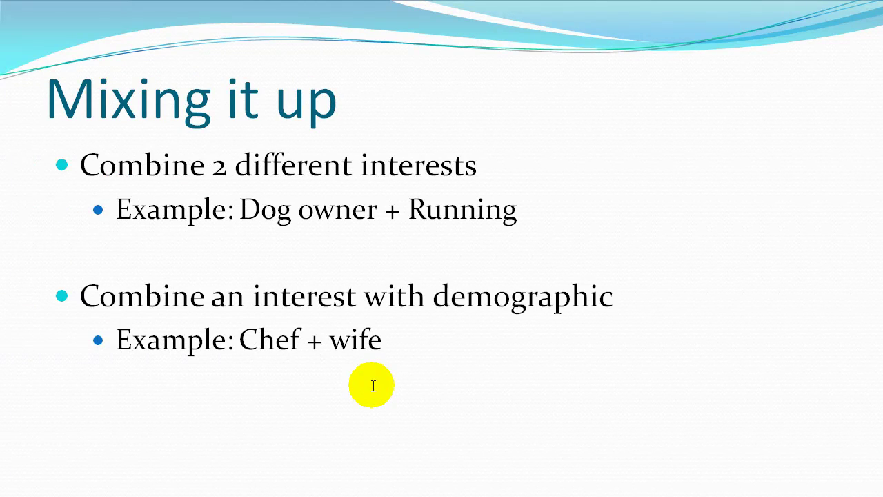